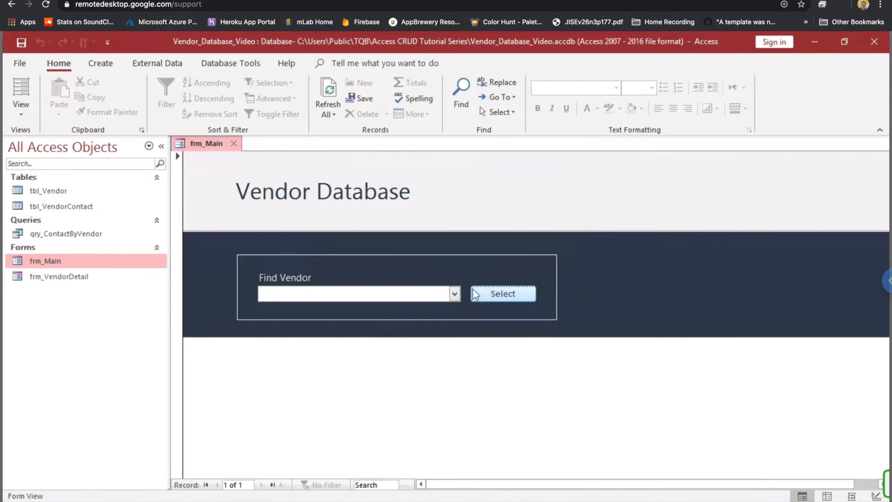
left_click(458, 293)
left_click(311, 352)
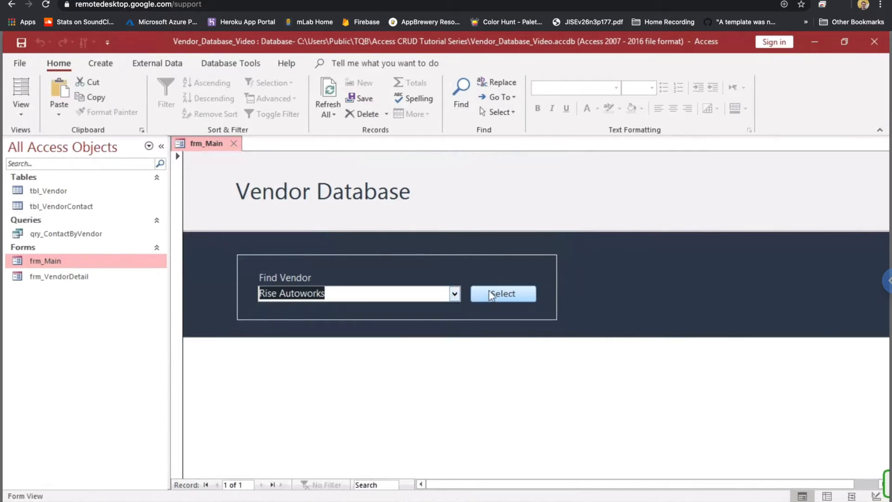
left_click(505, 298)
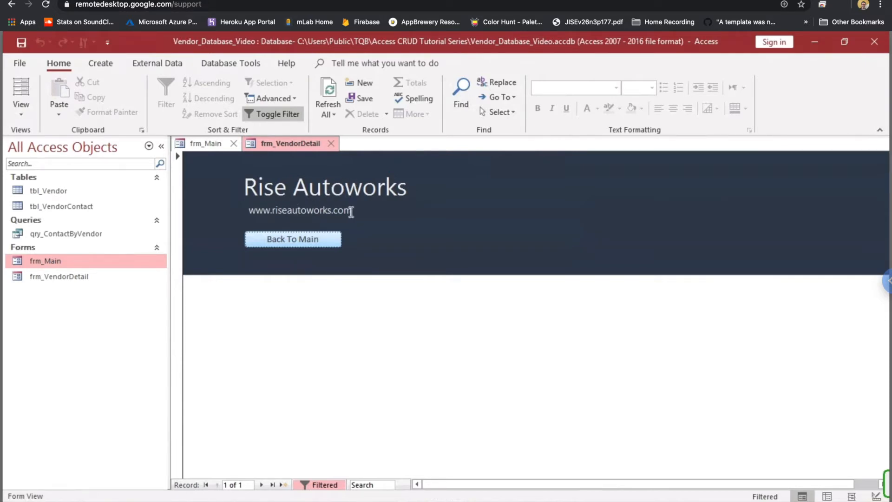
left_click(319, 246)
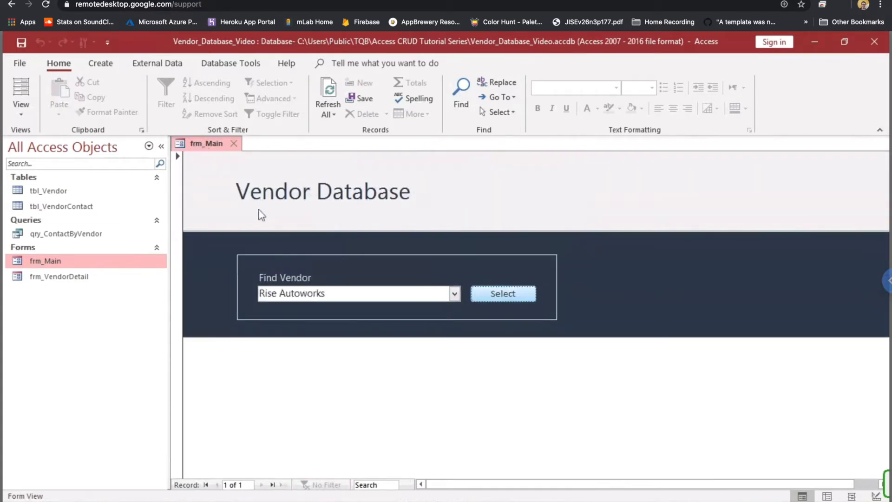
left_click(509, 295)
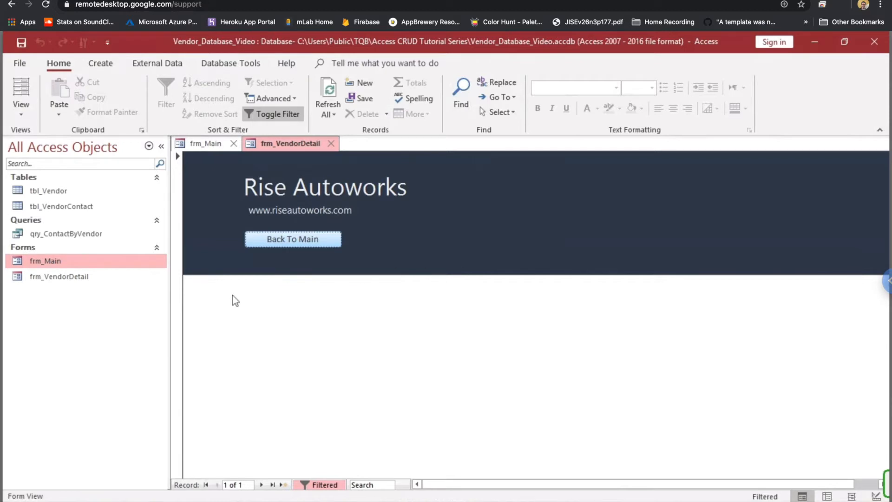
left_click(289, 239)
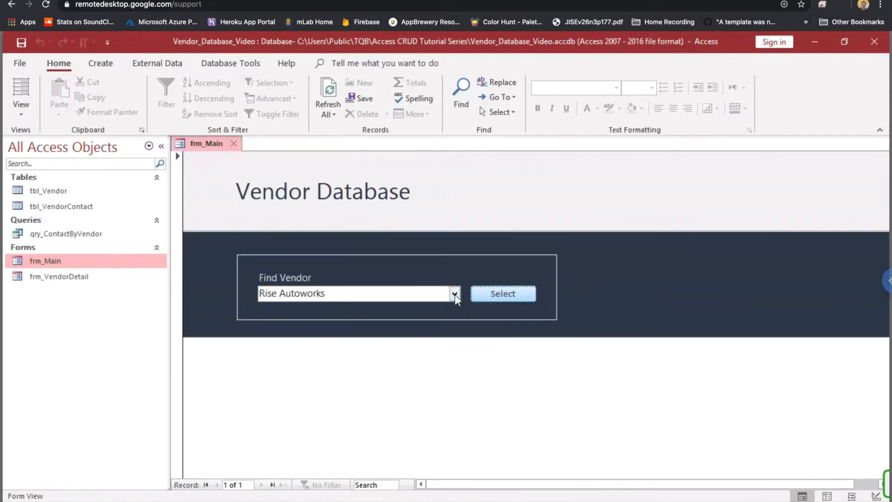
left_click(234, 146)
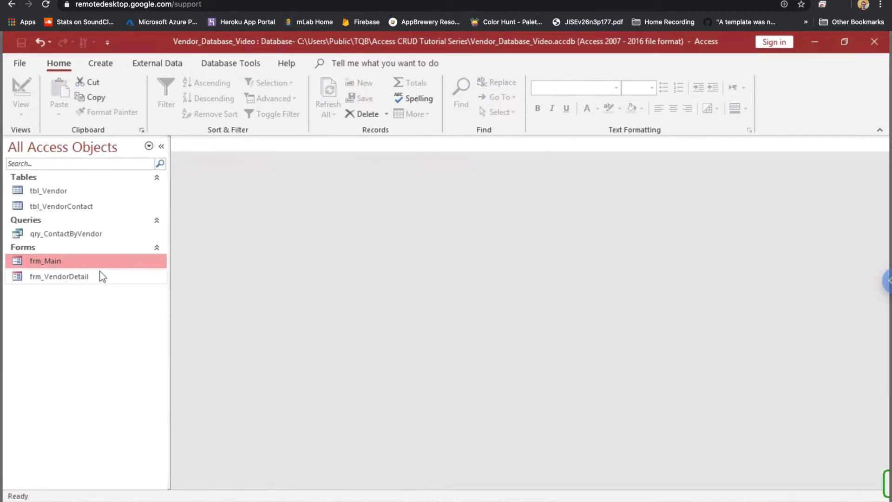
double_click(76, 265)
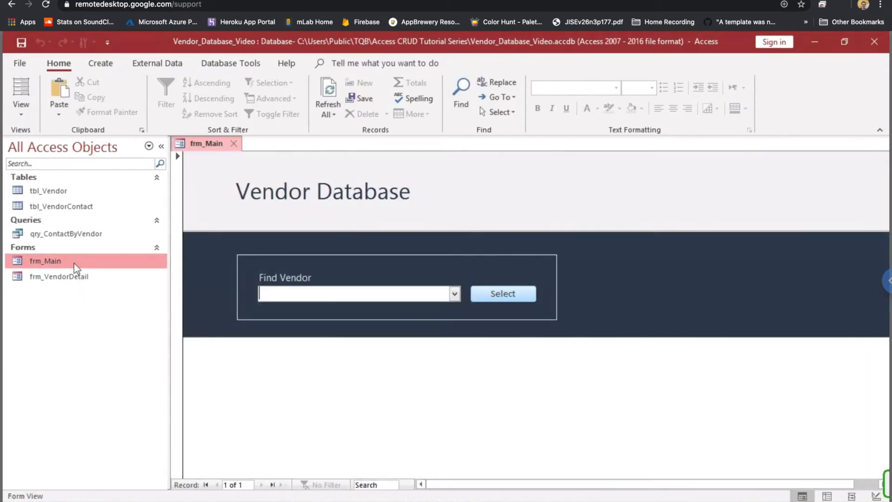
left_click(361, 295)
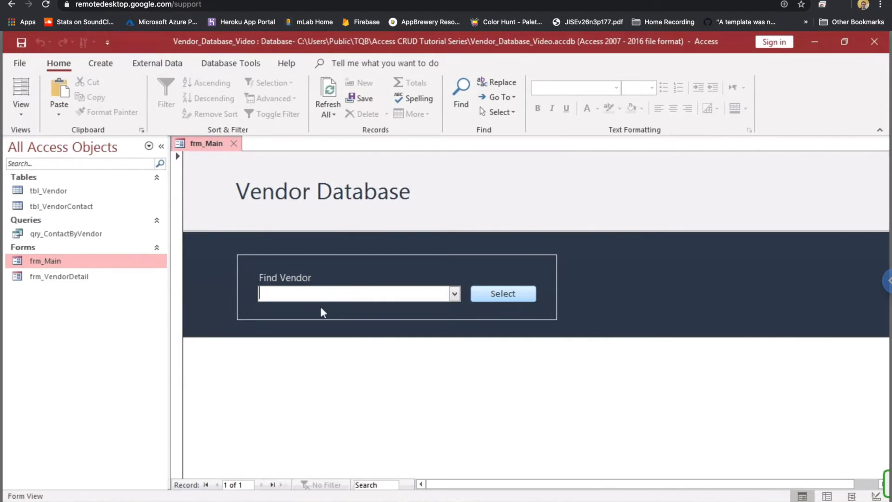
type("great Plains Group, LLC")
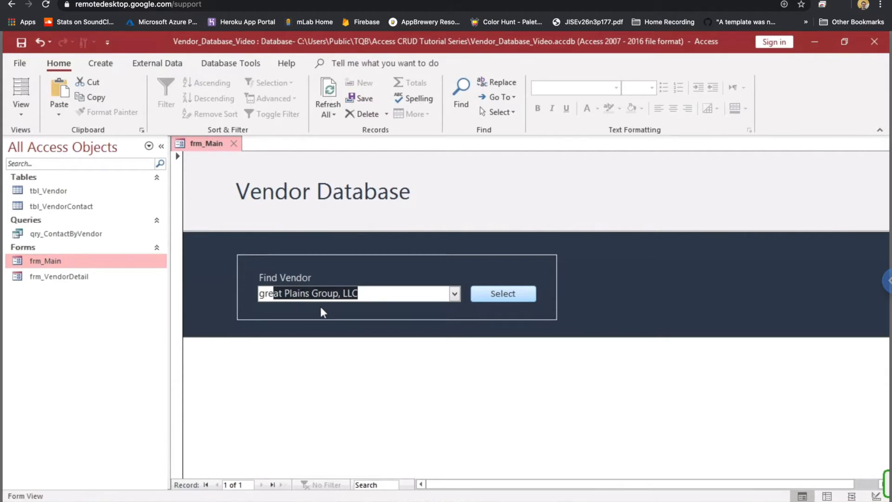
left_click(234, 143)
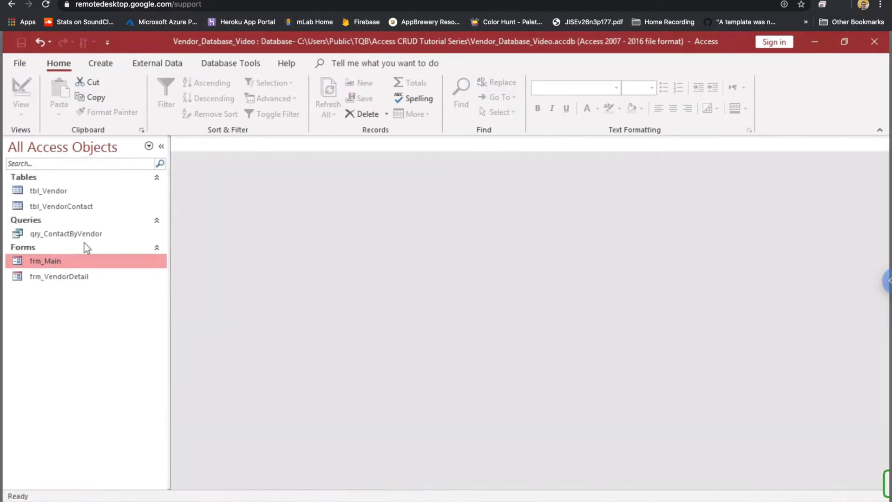
double_click(61, 262)
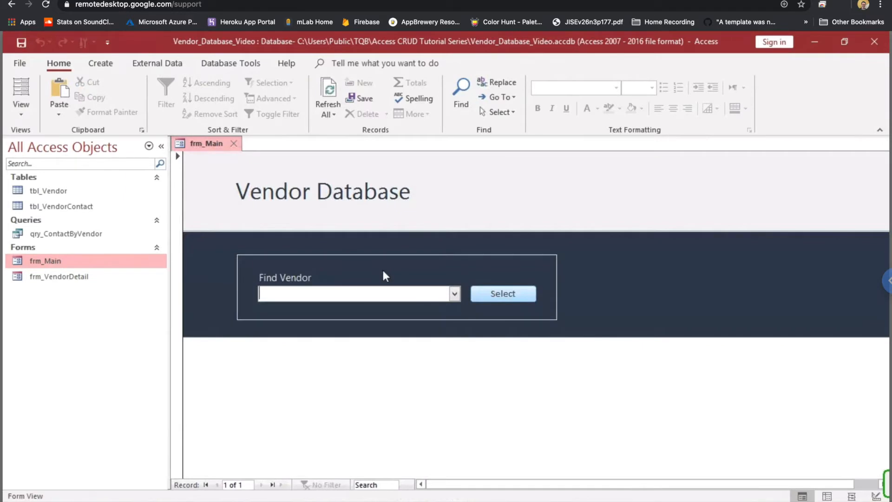
- Trigger run-time error 3075 with no vendor chosen, dismiss it, then open Rise Autoworks' details
left_click(502, 296)
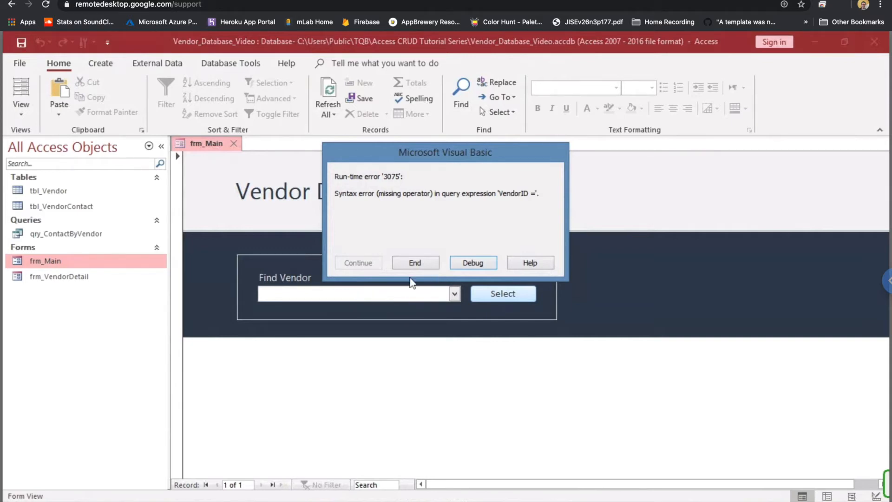
left_click(472, 265)
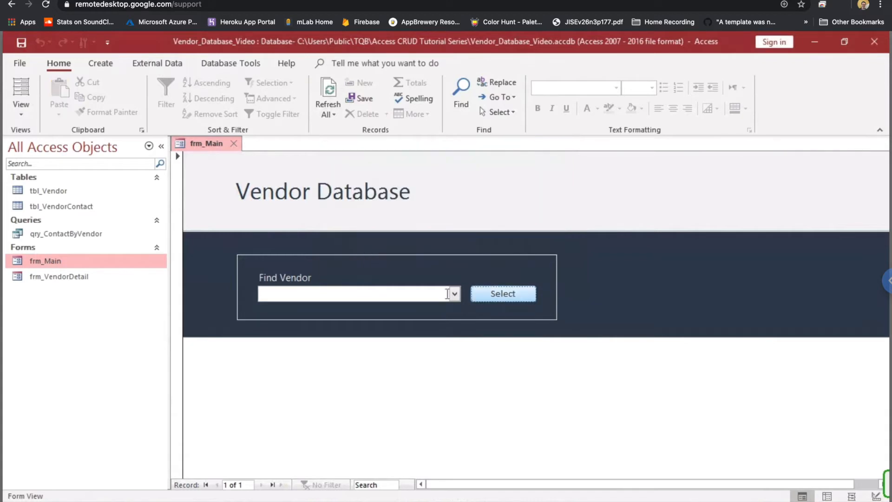
left_click(455, 294)
left_click(340, 338)
left_click(483, 292)
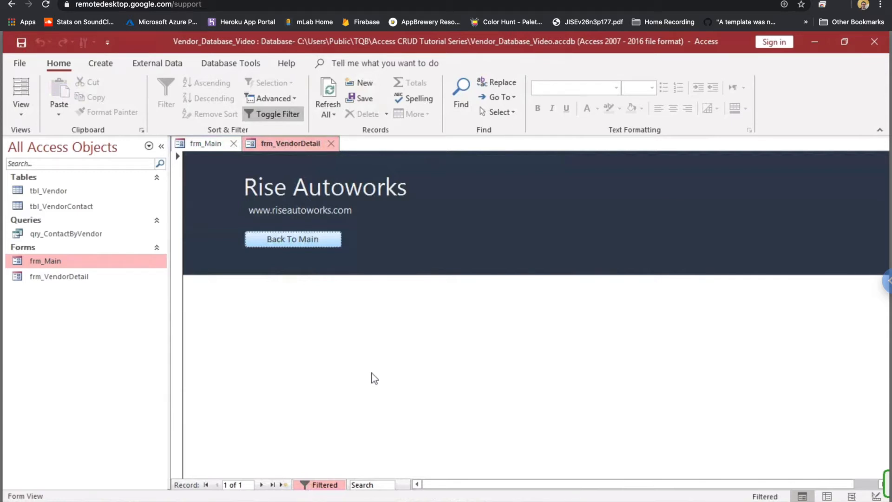
- Return from the Rise Autoworks details to frm_Main and bring up its tab's view menu
left_click(331, 143)
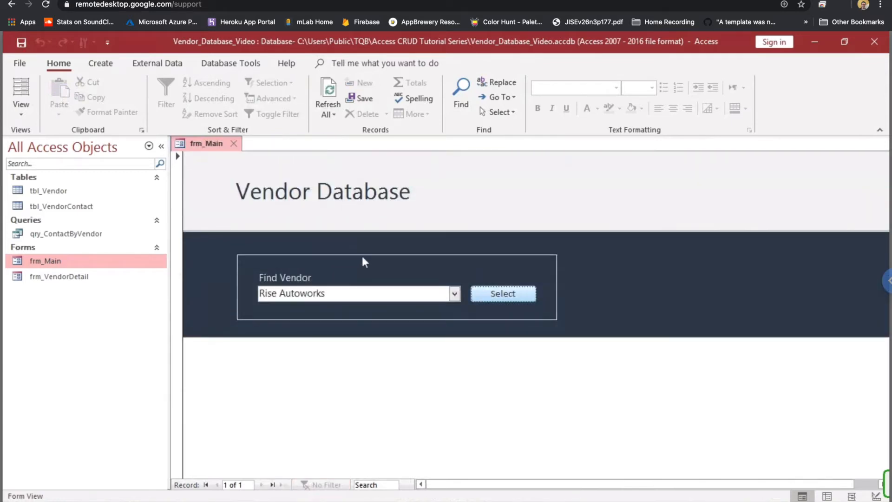
right_click(215, 145)
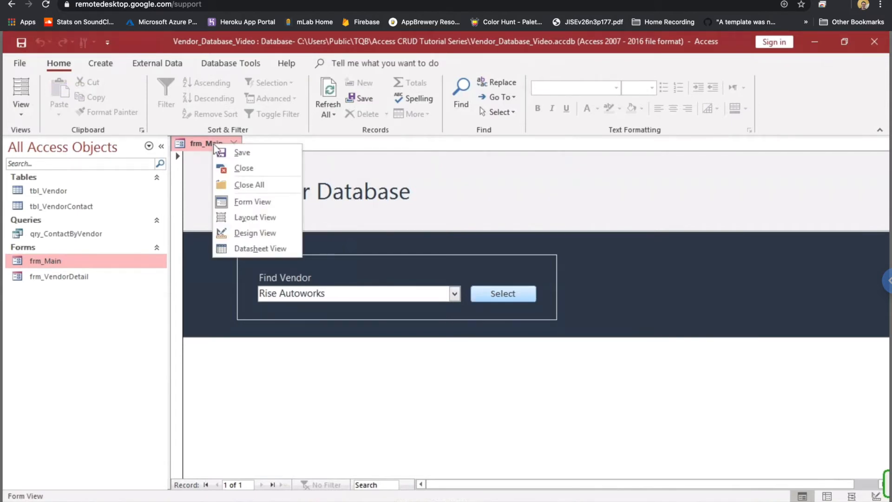
- Switch frm_Main to Design View and open the Select button's On Click VBA code
left_click(239, 233)
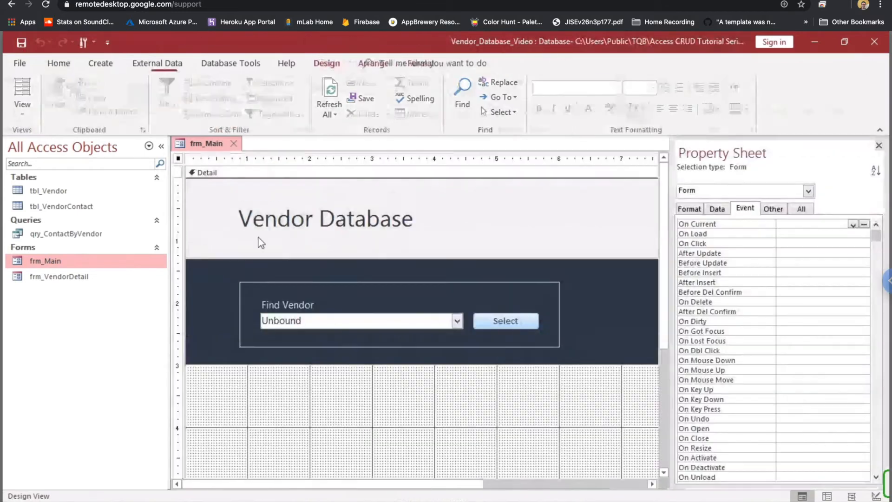
left_click(513, 324)
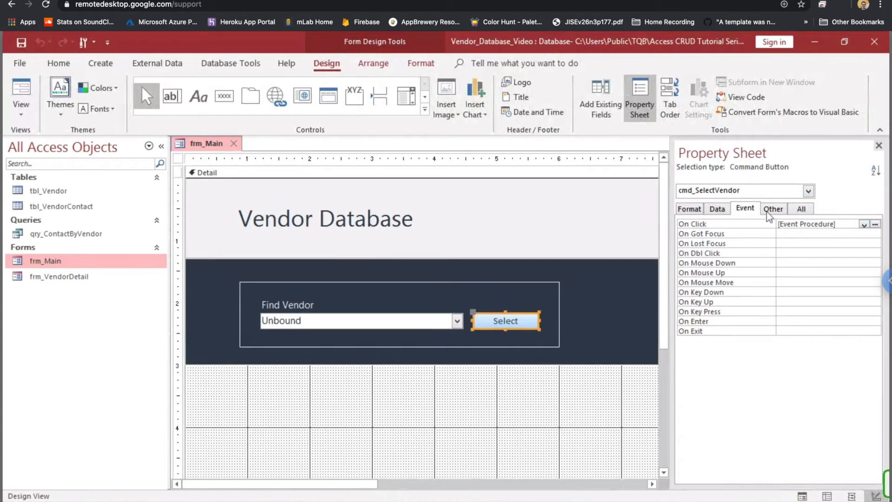
left_click(875, 225)
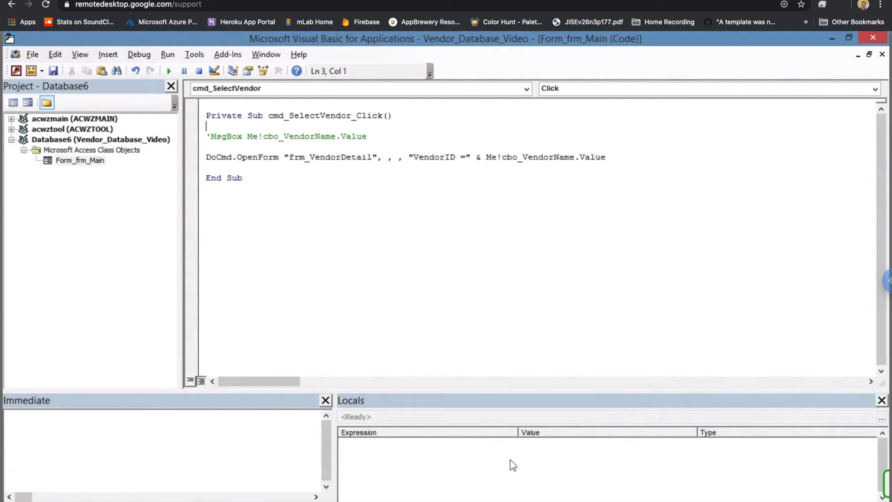
- Add a blank line above DoCmd.OpenForm and copy its combo box value expression
left_click(367, 136)
key("Return")
key("Return")
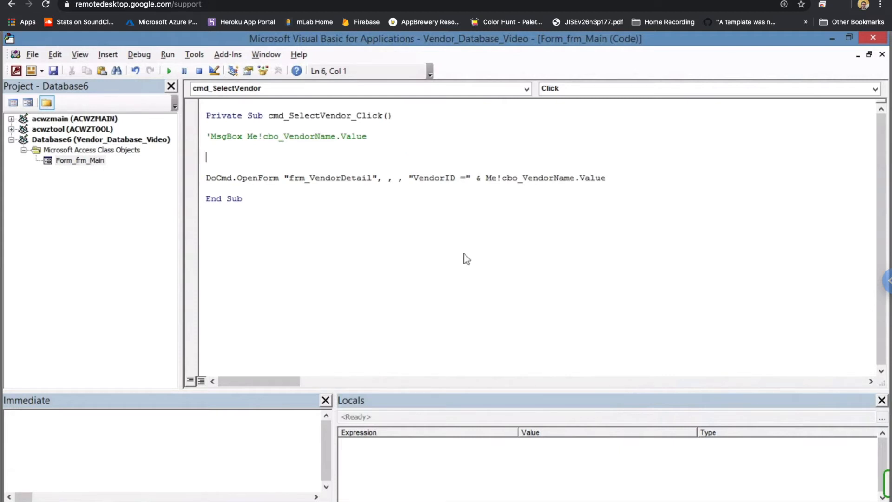
key("BackSpace")
key("Return")
left_click_drag(486, 178, 606, 178)
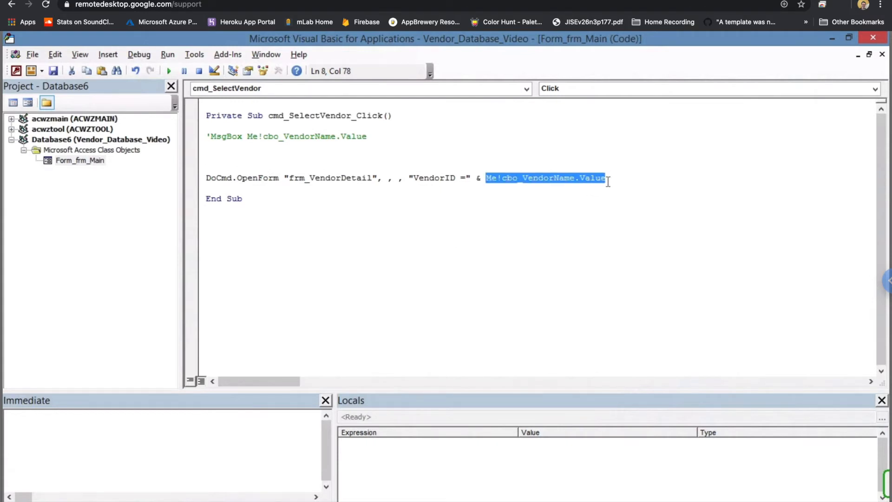
right_click(516, 179)
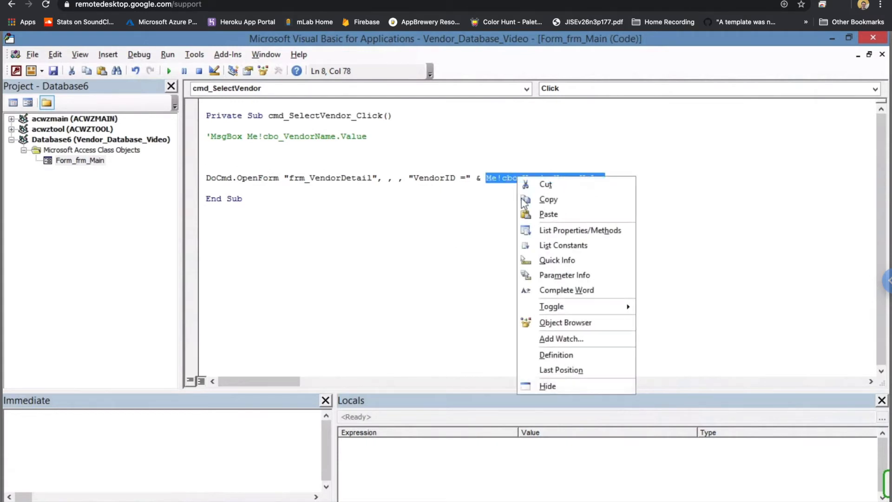
left_click(549, 203)
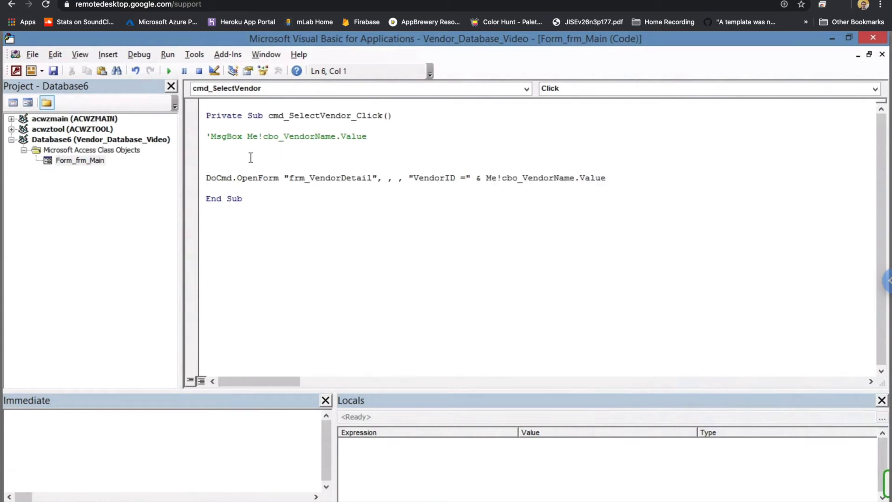
- Write 'If Me!cbo_VendorName.Value > 0 Then' above the OpenForm call
type("If V")
key("BackSpace")
key("ctrl+v")
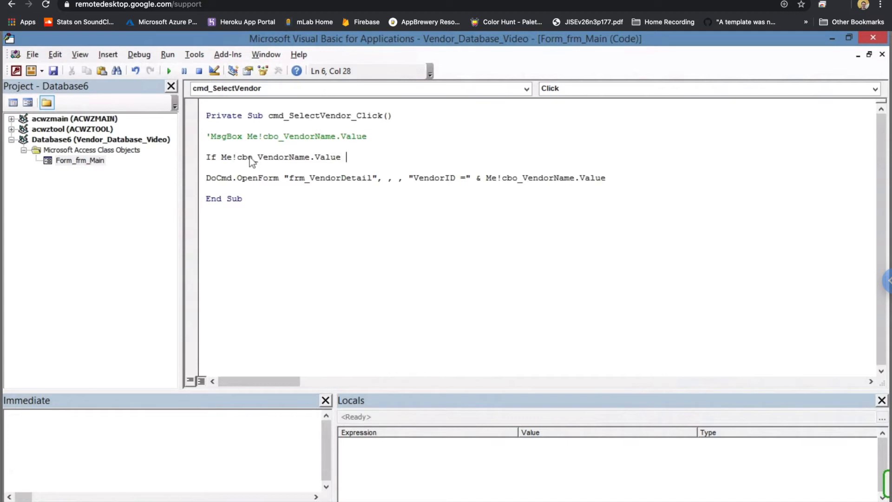
type("> 0")
type("Then")
- Indent the DoCmd.OpenForm line inside the If block and start a new line after it
left_click(213, 178)
left_click(209, 181)
key("Tab")
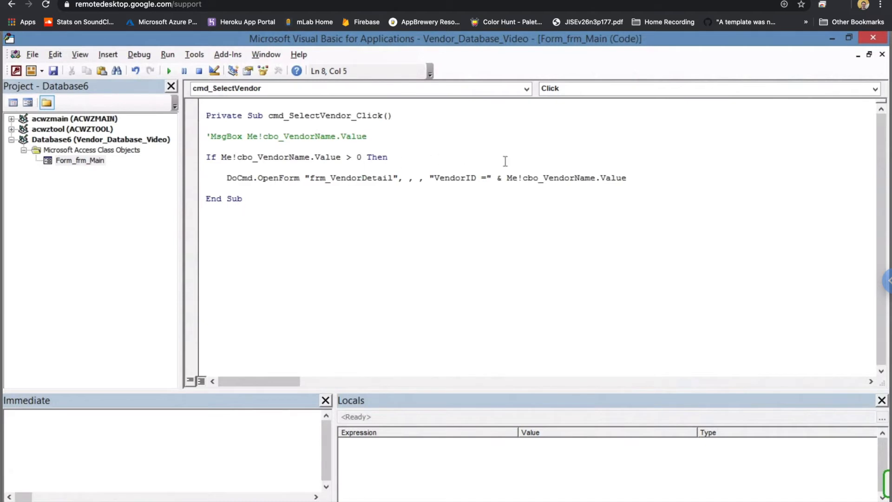
key("End")
key("Return")
key("Return")
- Add an Else line and a closing End If below the OpenForm call
type("Els")
key("Return")
key("BackSpace")
type("e")
key("Return")
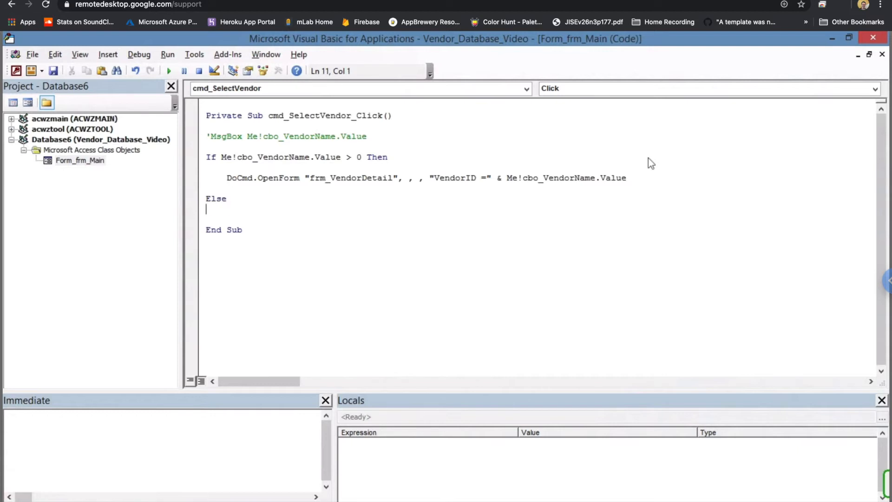
key("Return")
type("Emd")
key("BackSpace")
key("BackSpace")
type("mnd")
key("BackSpace")
key("BackSpace")
key("BackSpace")
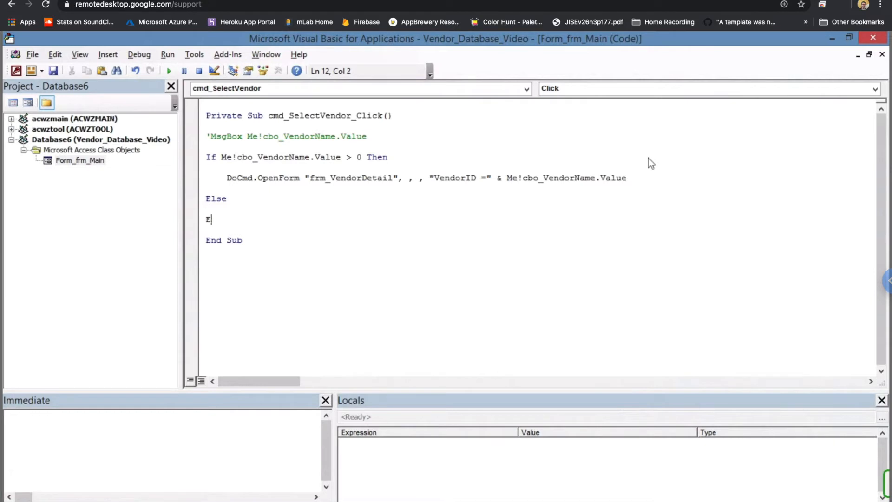
type("nd if")
- Open an indented blank line under Else, highlighting the If condition and OpenForm statement
left_click(241, 199)
key("Return")
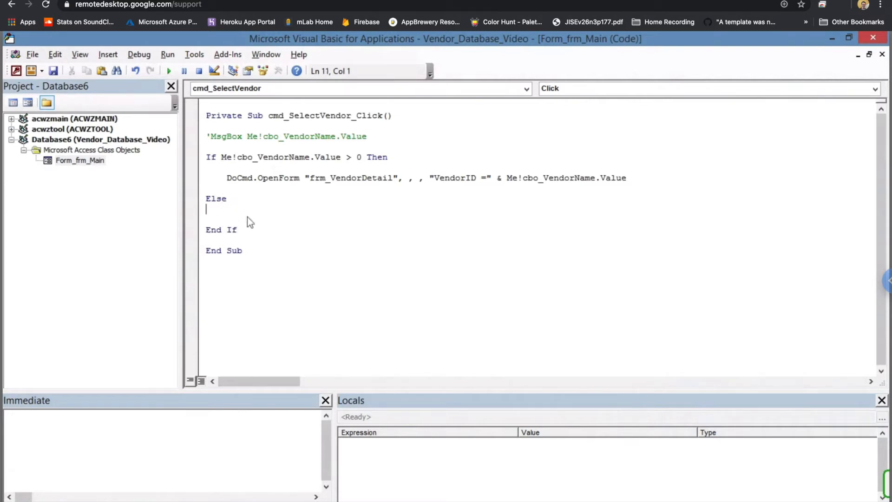
key("Return")
key("Tab")
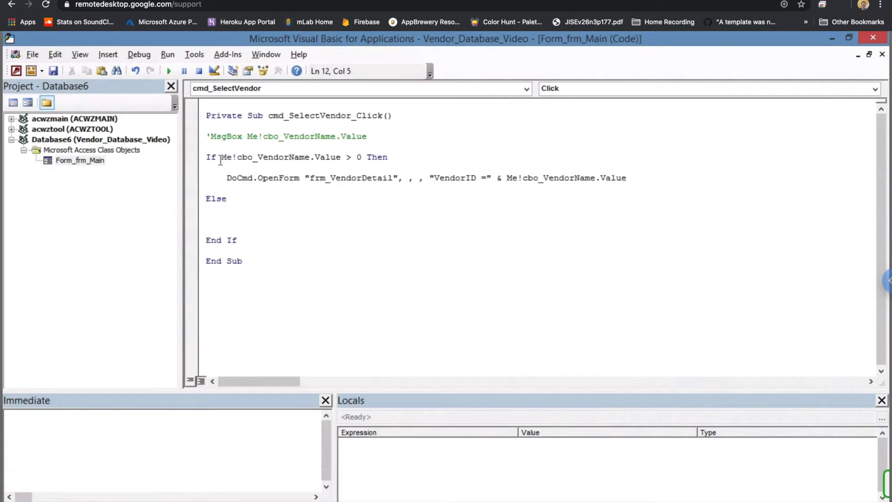
left_click_drag(222, 159, 371, 158)
left_click_drag(227, 179, 491, 178)
left_click_drag(592, 187, 617, 179)
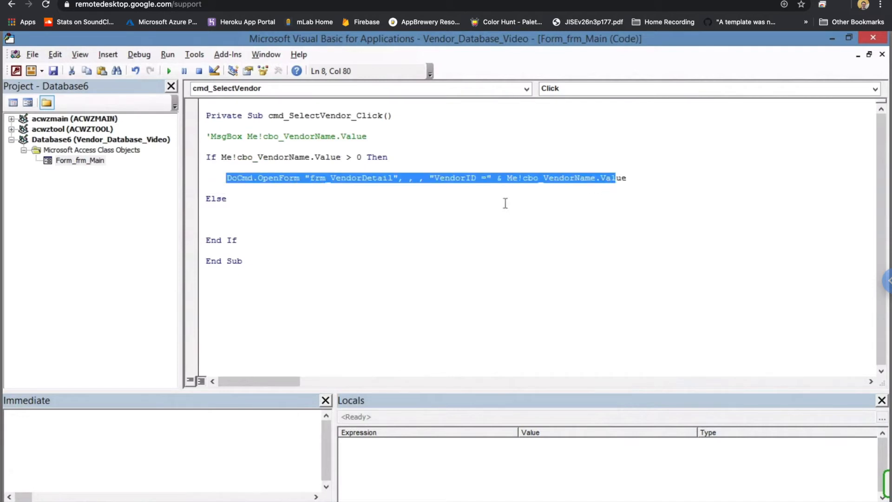
- Type the 'Do something else comment and MsgBox "Please select a vendor from the list", then close VBA
left_click(238, 221)
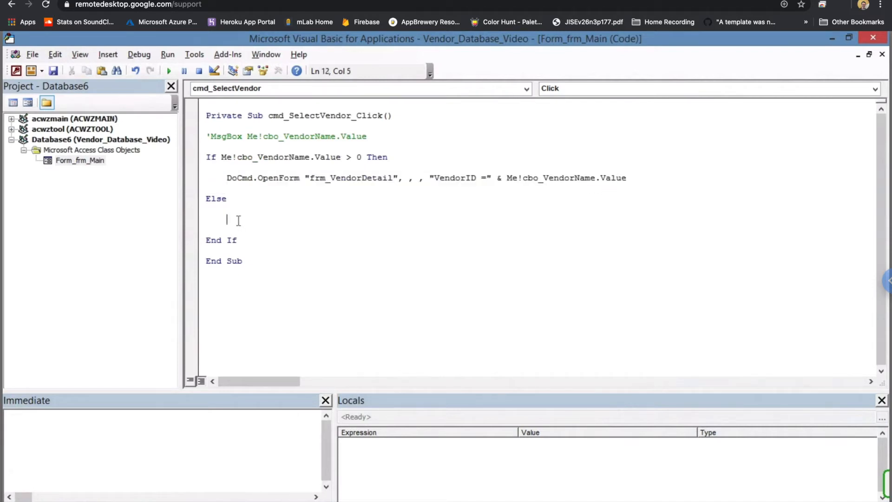
type("'Do something else")
key("Return")
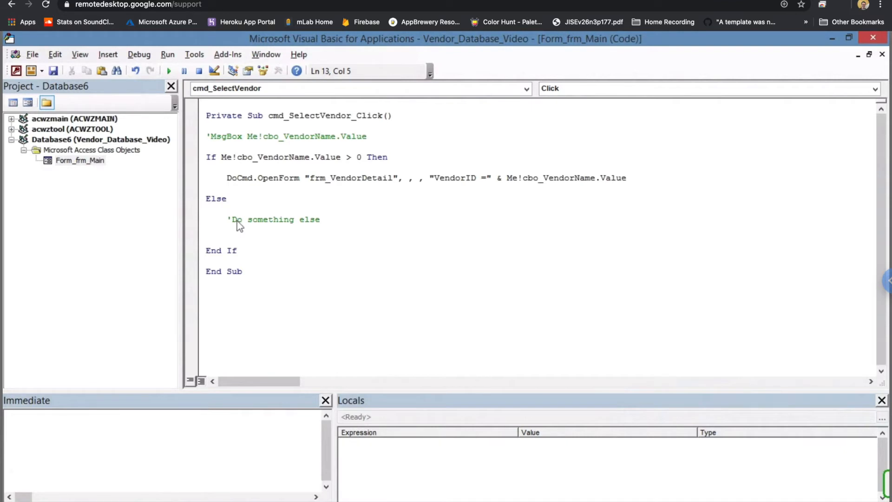
type("Ma")
type("gBox \"")
type("Plea")
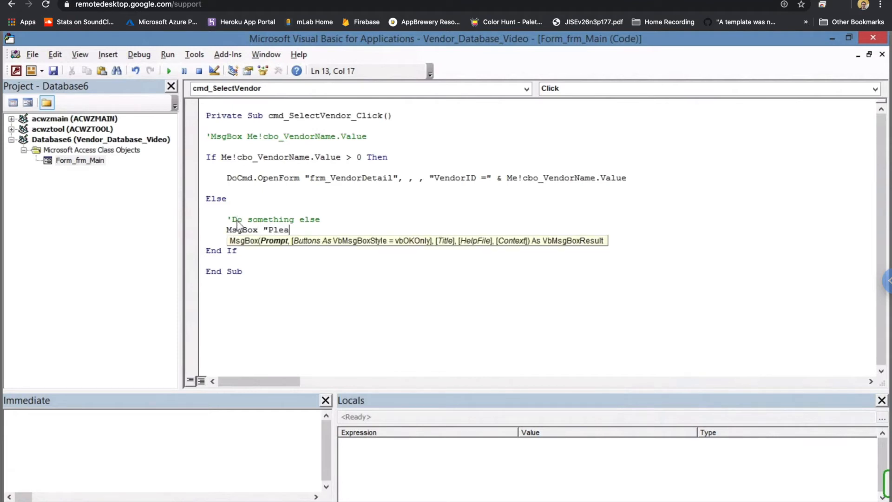
type("se select a vendor from the lis")
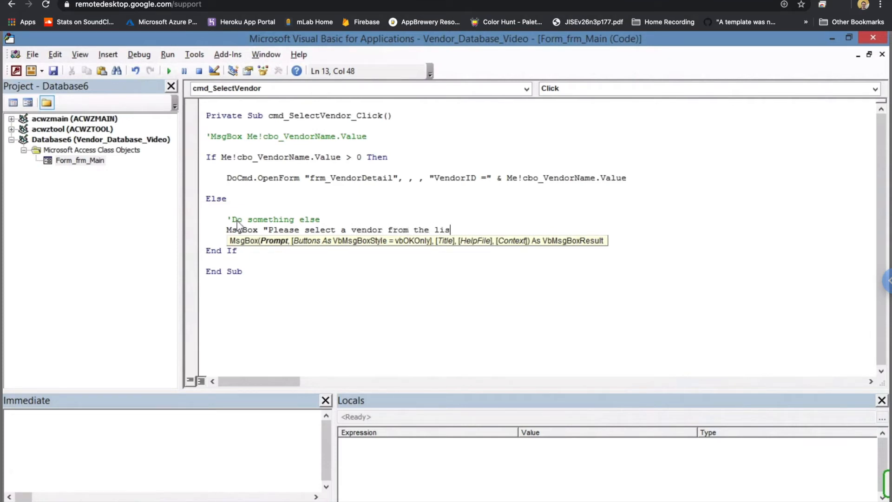
type("t\"")
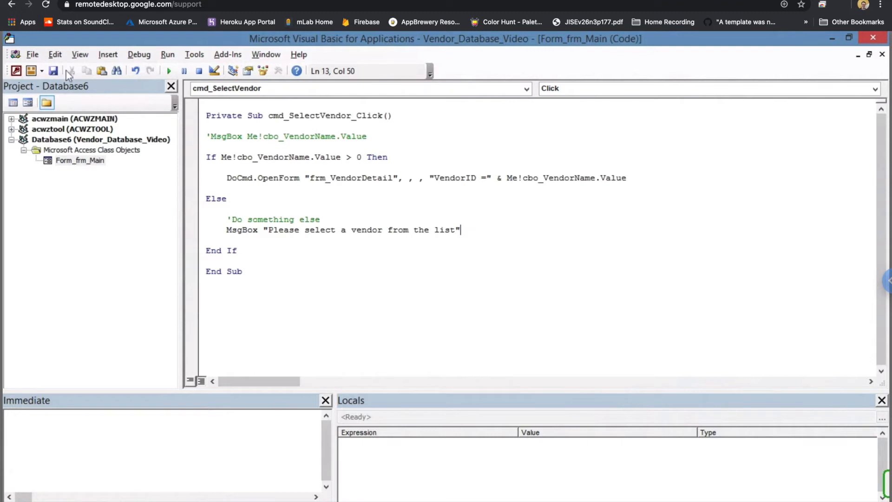
left_click(874, 37)
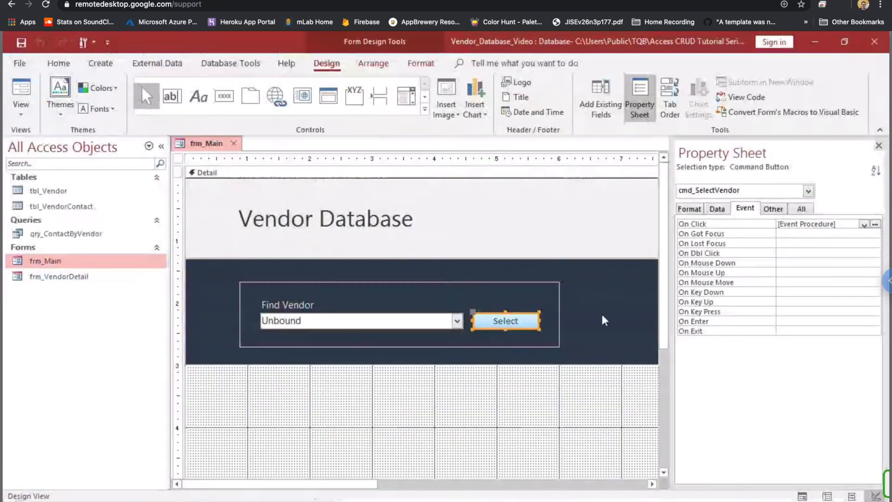
- Run frm_Main in Form View and open then leave the Rise Autoworks details
right_click(208, 142)
left_click(244, 199)
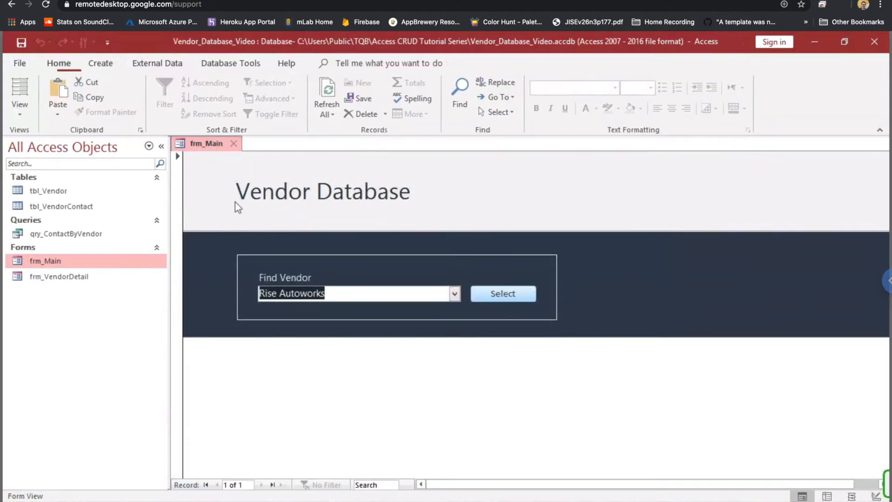
left_click(518, 296)
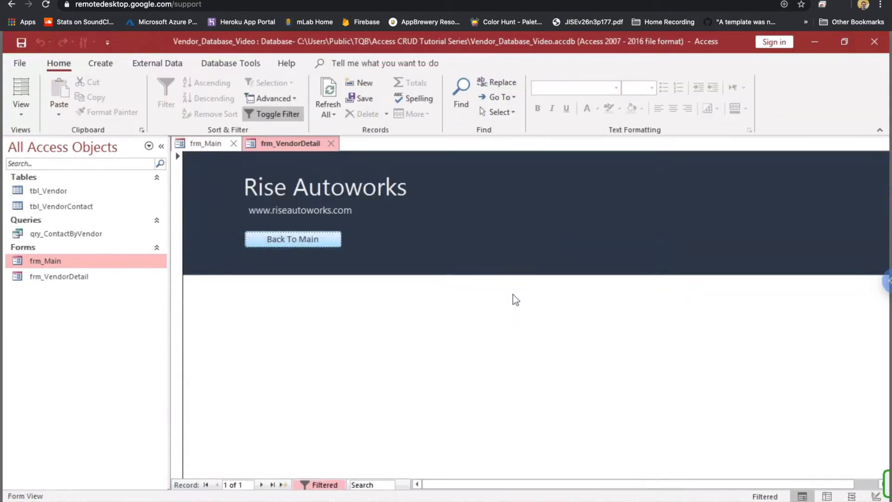
left_click(306, 242)
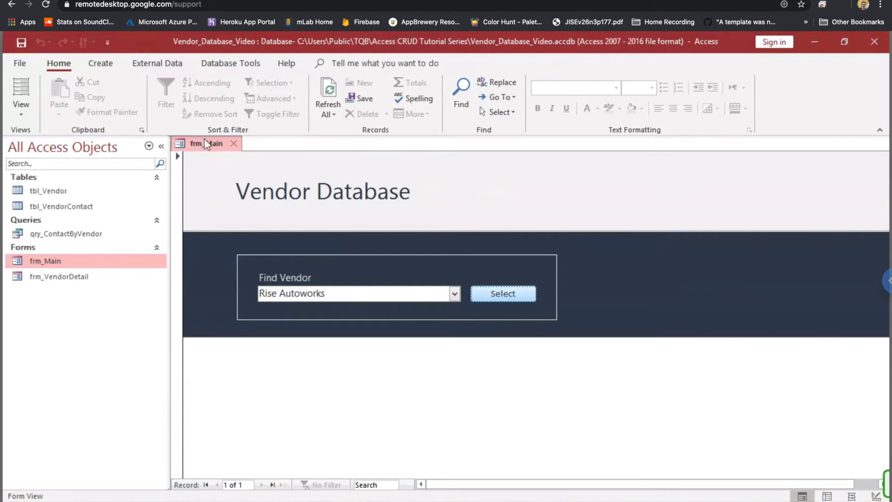
- Reopen frm_Main and confirm Select with no vendor shows the select-a-vendor warning
left_click(234, 143)
double_click(43, 263)
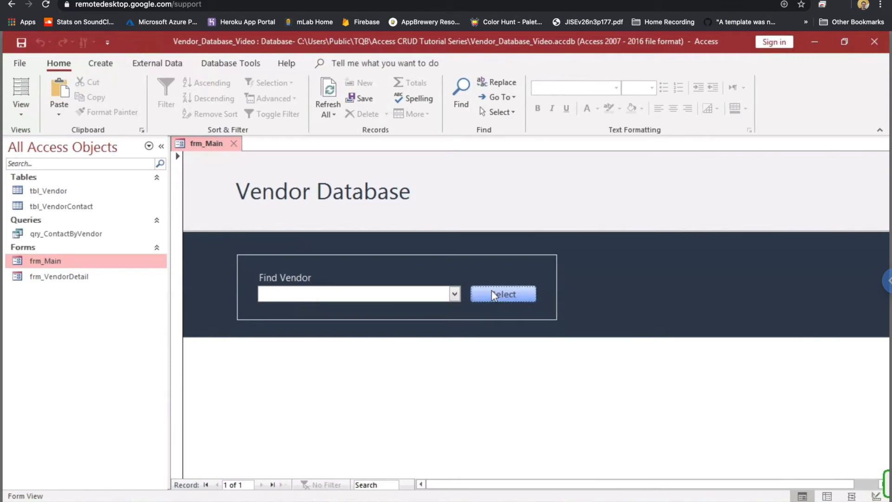
left_click(492, 290)
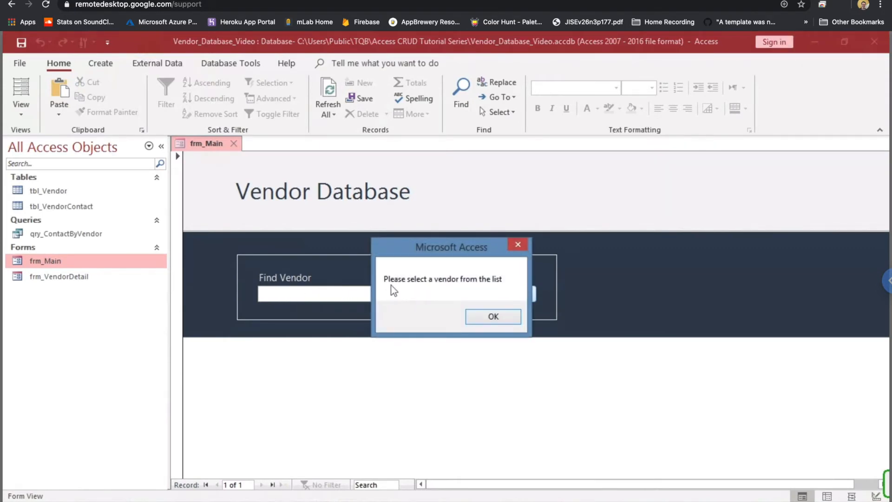
left_click(492, 318)
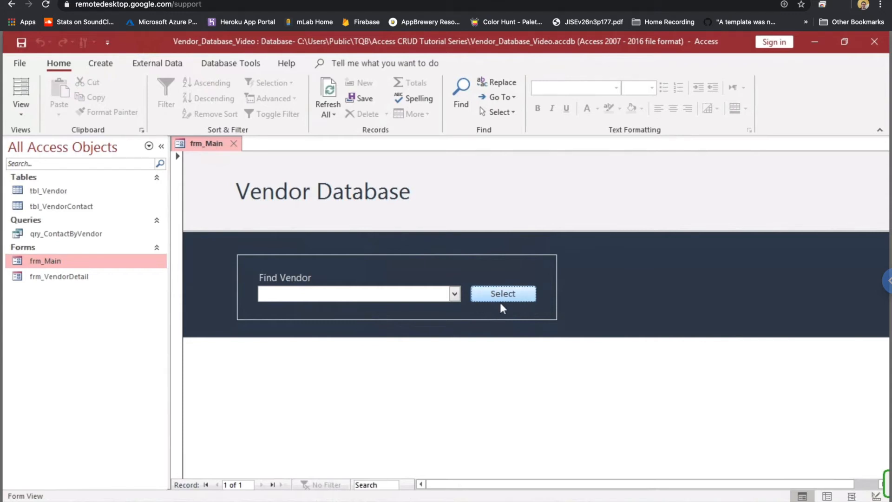
left_click(499, 297)
left_click(492, 316)
left_click(516, 295)
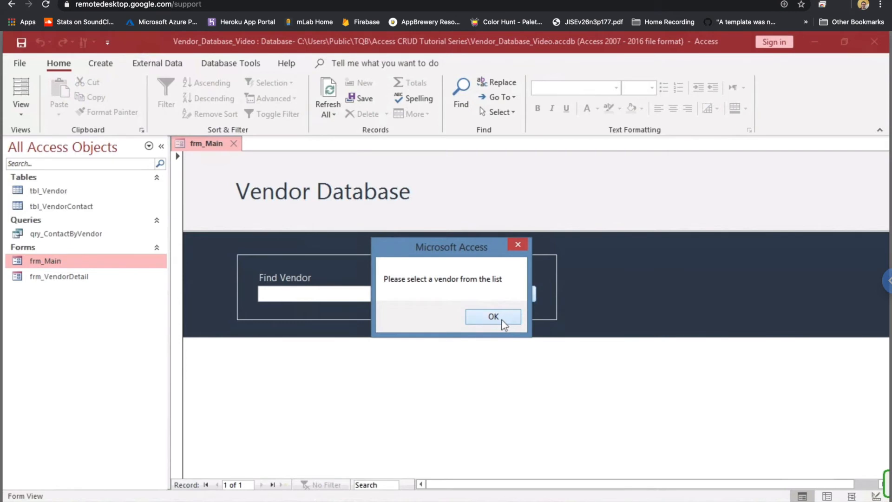
left_click(486, 316)
- Choose Tera Technologies, open its detail form, and return to the main form
left_click(454, 294)
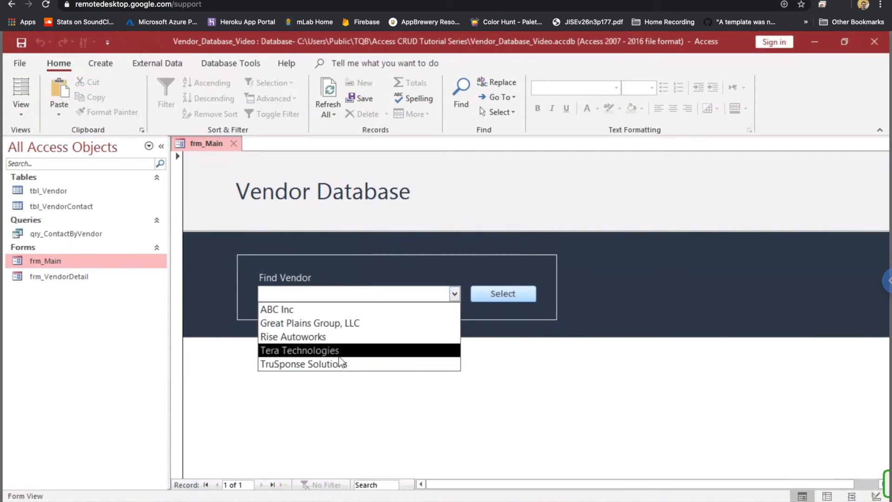
left_click(367, 351)
left_click(491, 295)
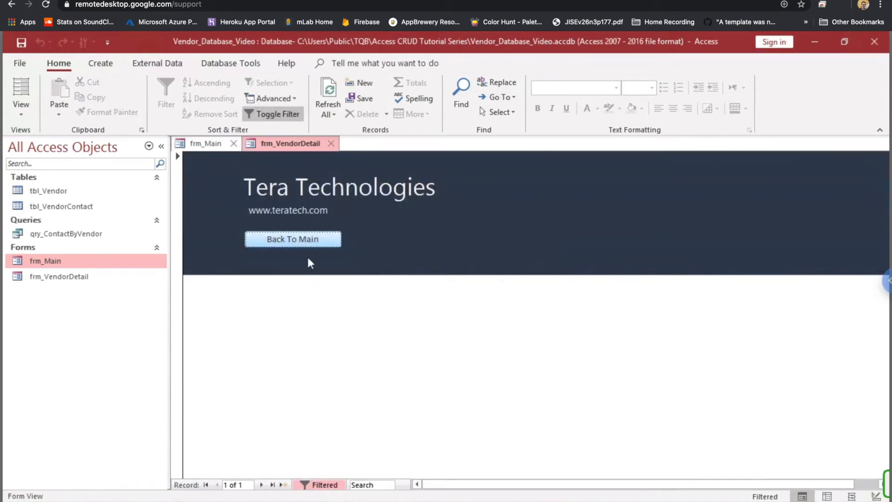
left_click(299, 240)
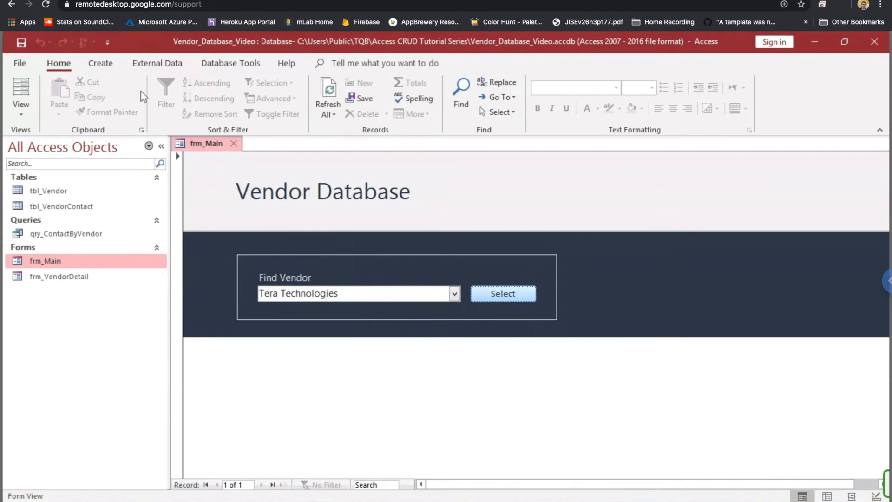
- Create blank Form1 in Design View, hide the Property Sheet, and widen it to about 10 inches
left_click(98, 65)
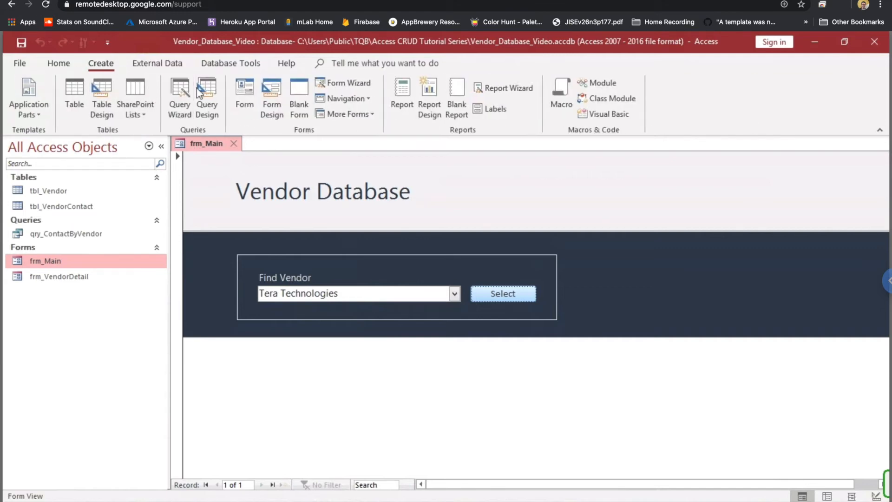
left_click(268, 96)
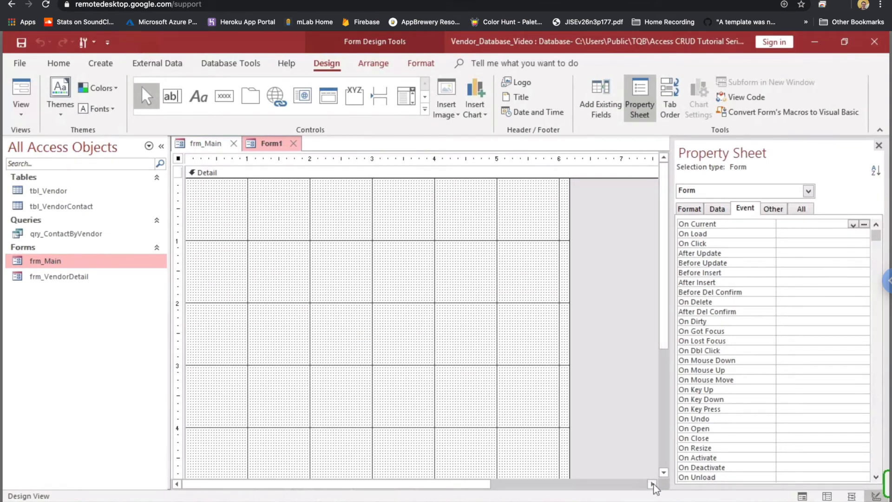
left_click(878, 146)
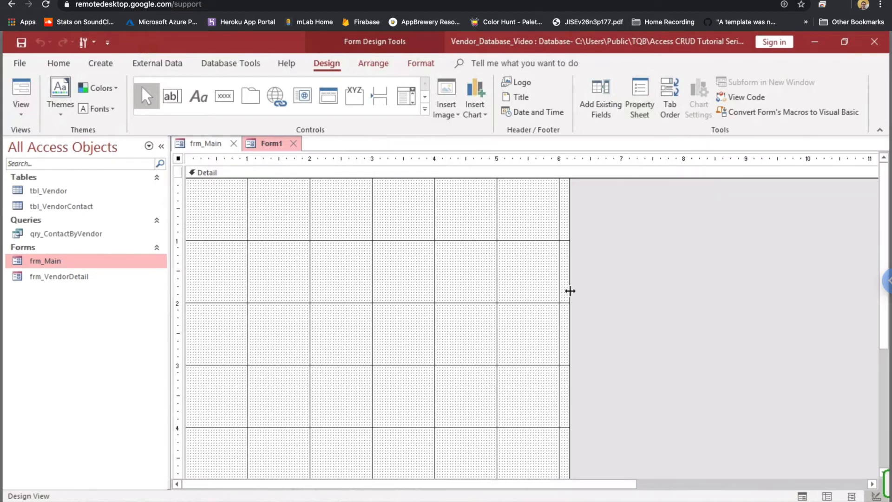
left_click_drag(568, 291, 806, 264)
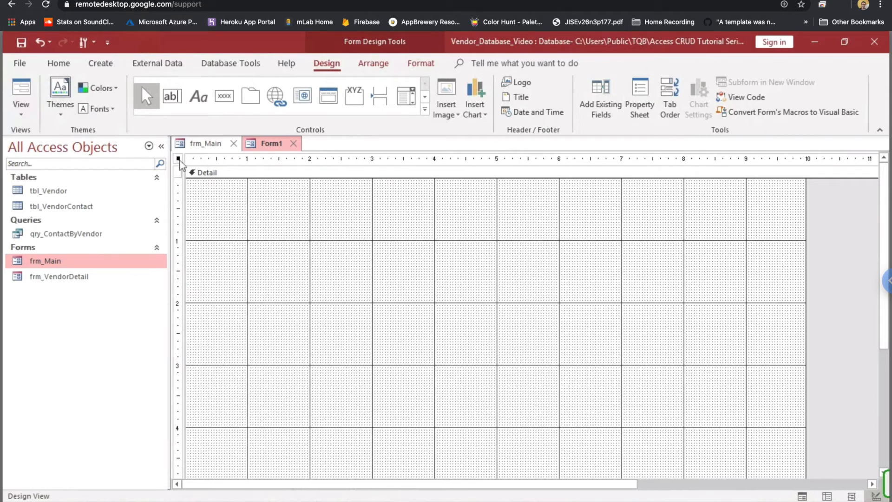
- Set Form1's Record Source to qry_ContactByVendor and show its Field List
left_click(642, 99)
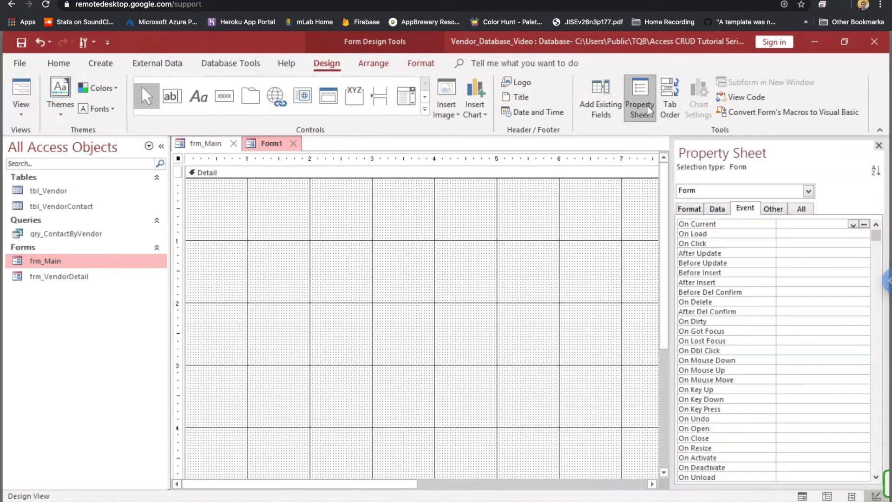
left_click(802, 210)
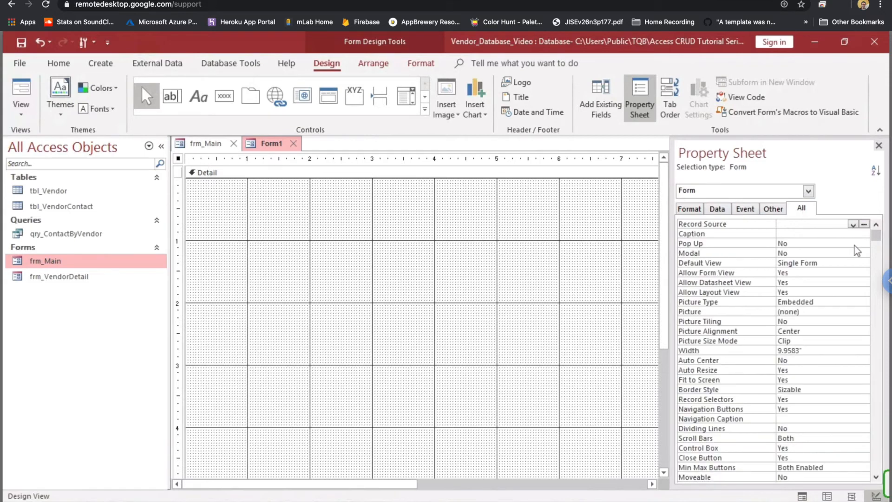
left_click(854, 225)
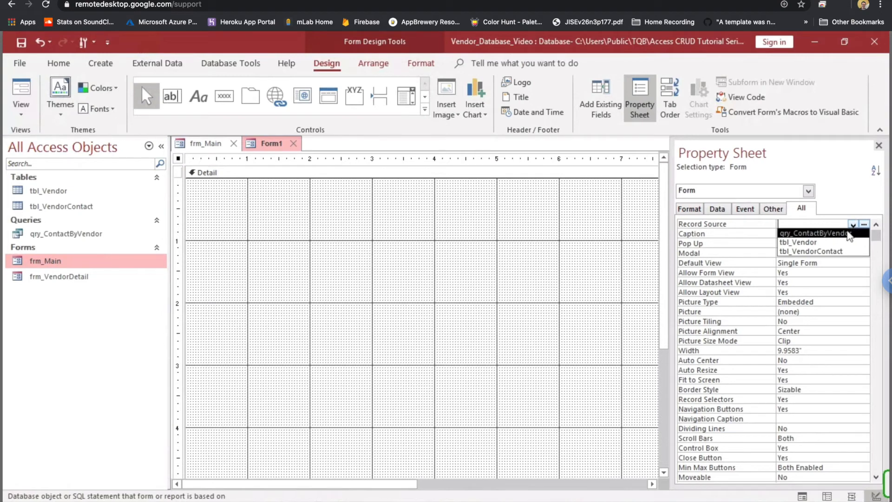
left_click(851, 234)
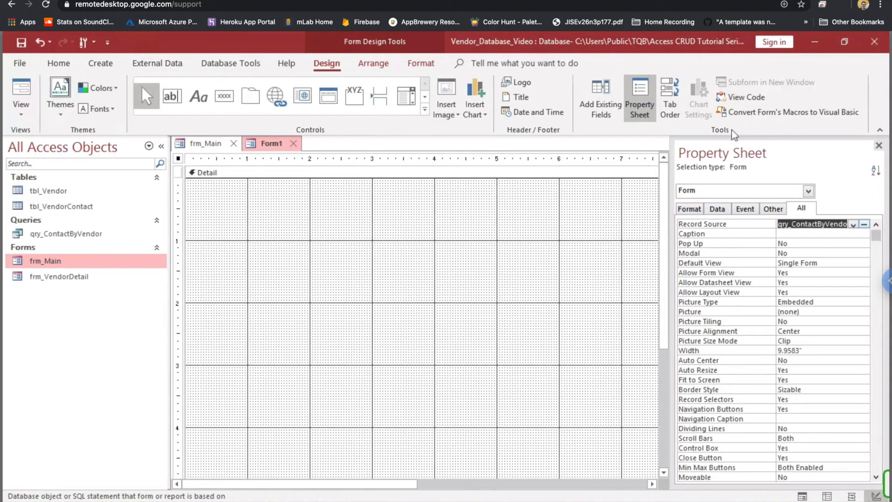
left_click(606, 95)
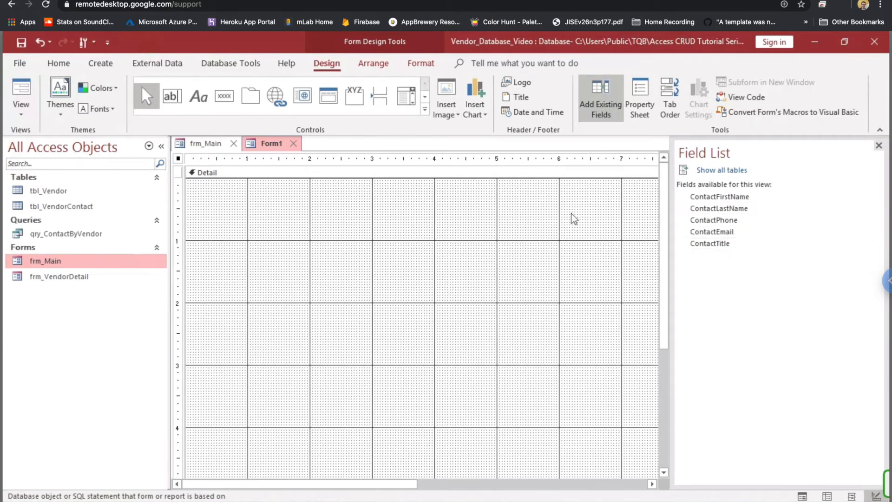
- Drag the five fields, ContactTitle through ContactFirstName, onto Form1's Detail section and close the Field List
left_click(734, 244)
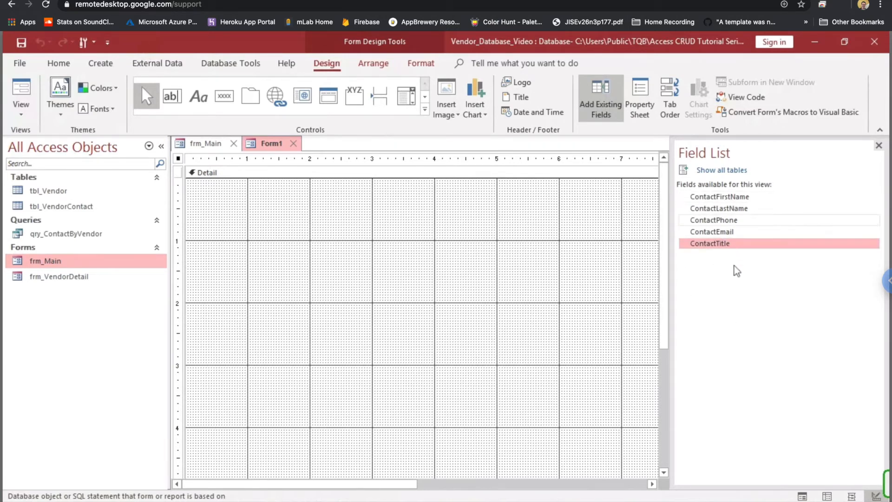
left_click(733, 199, "shift")
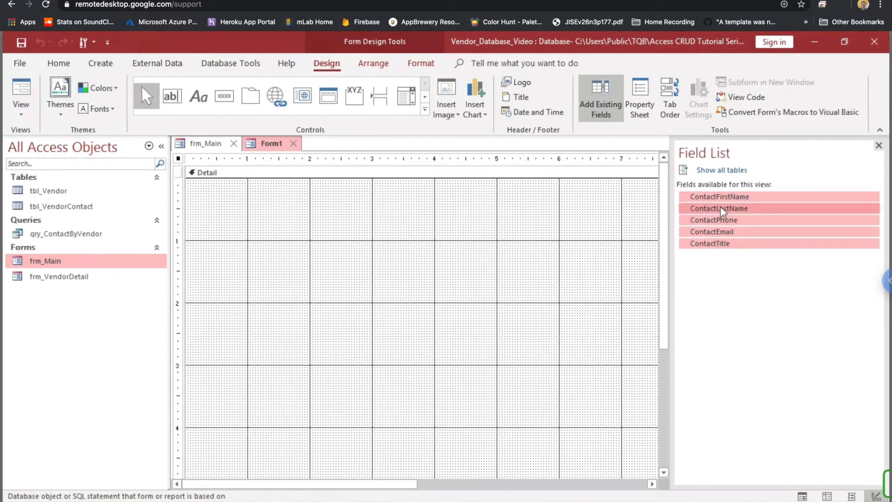
left_click_drag(721, 209, 427, 245)
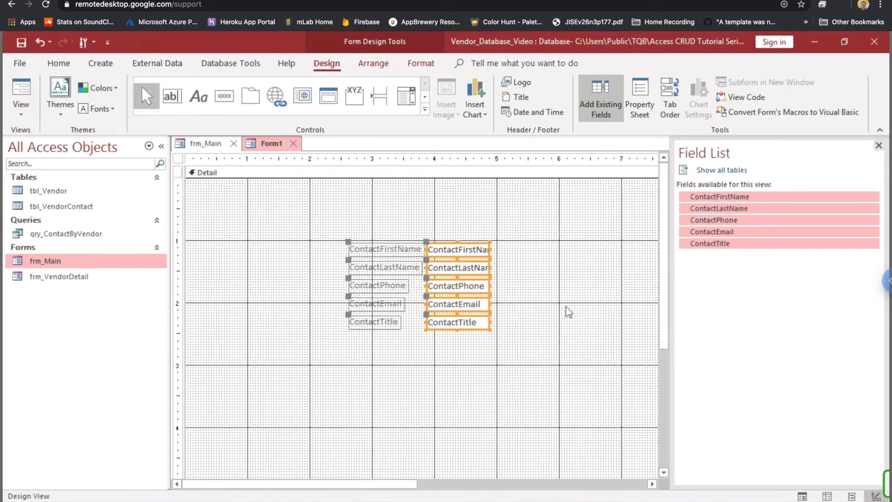
left_click(879, 146)
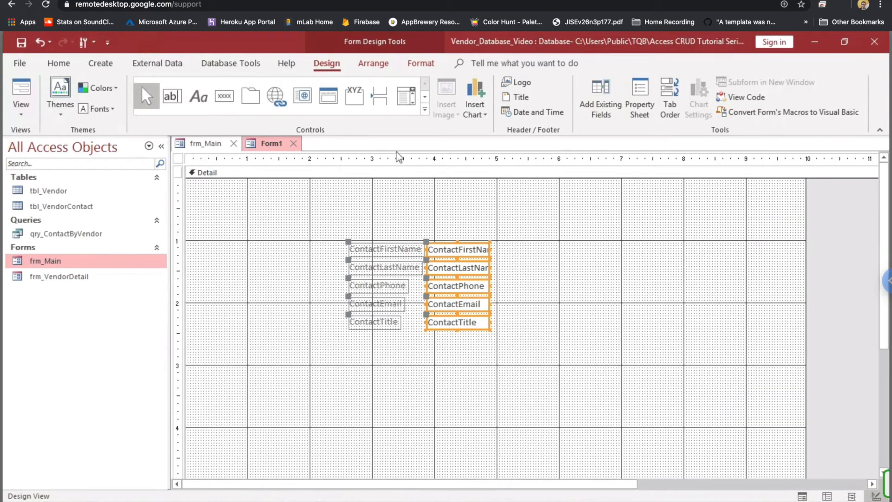
left_click(372, 66)
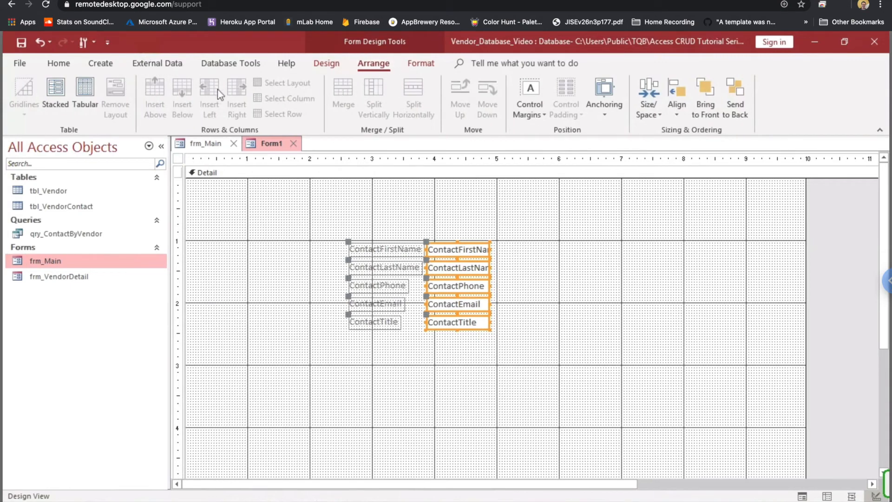
- Apply the Tabular layout and move the labels and text boxes to the form's top-left corner
left_click(88, 93)
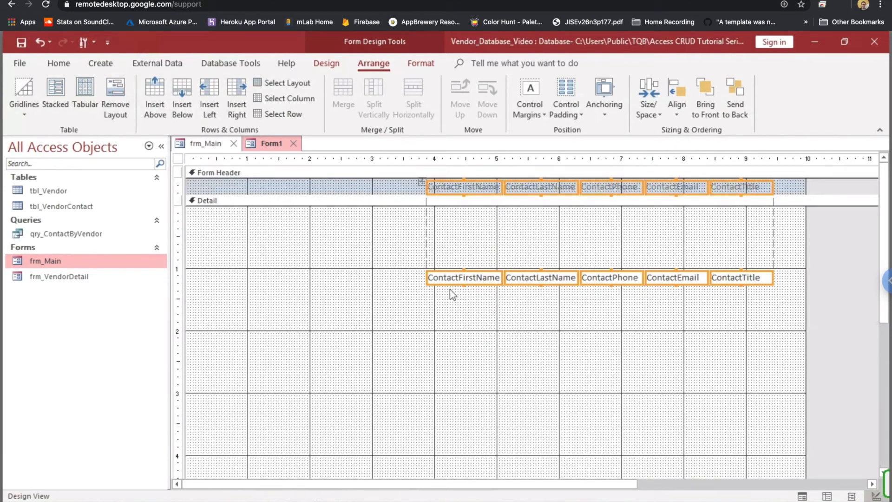
left_click(372, 322)
left_click_drag(408, 297, 774, 281)
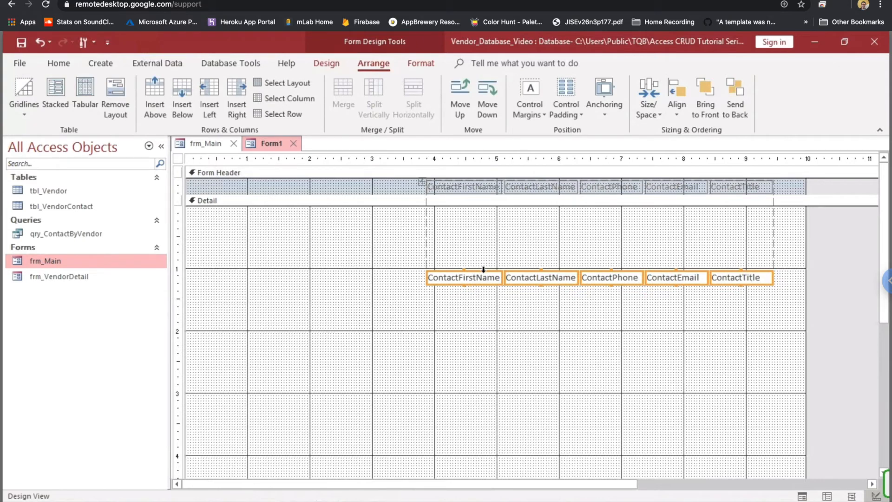
left_click_drag(483, 271, 481, 209)
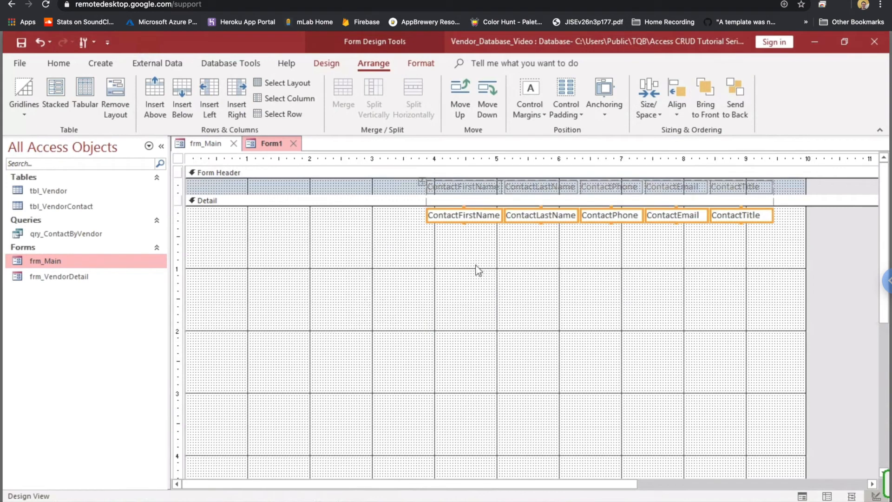
left_click_drag(789, 183, 385, 188)
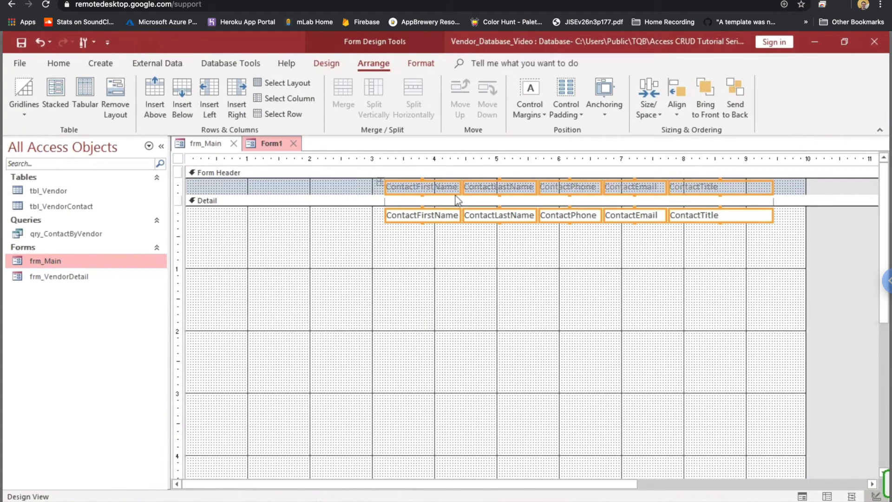
left_click_drag(448, 192, 251, 187)
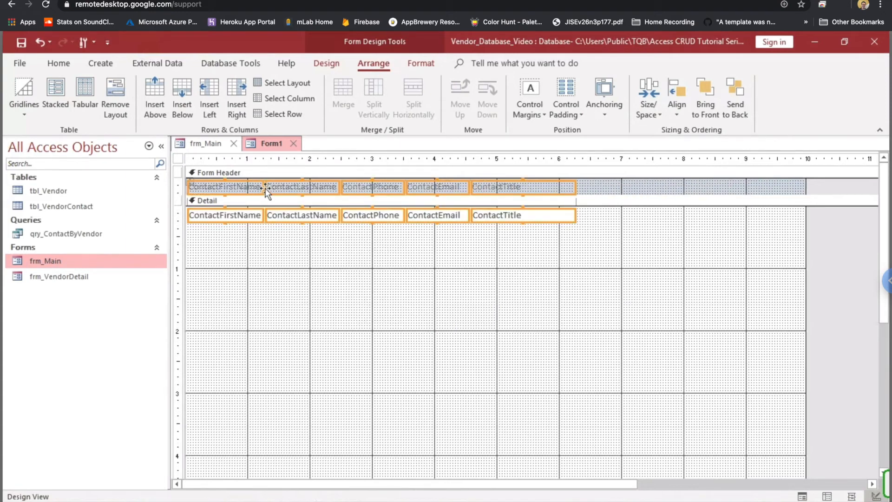
- Widen the ContactLastName, ContactEmail and ContactTitle columns by dragging their right edges
left_click(264, 203)
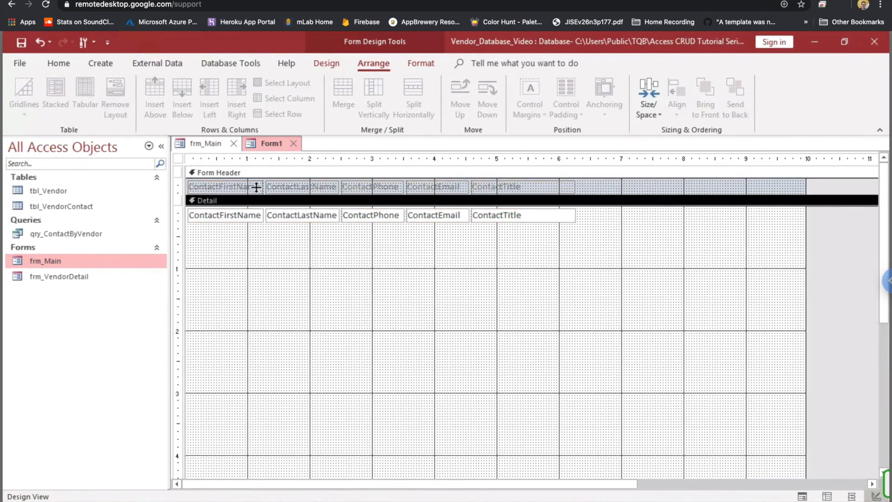
left_click(259, 188)
left_click(305, 189)
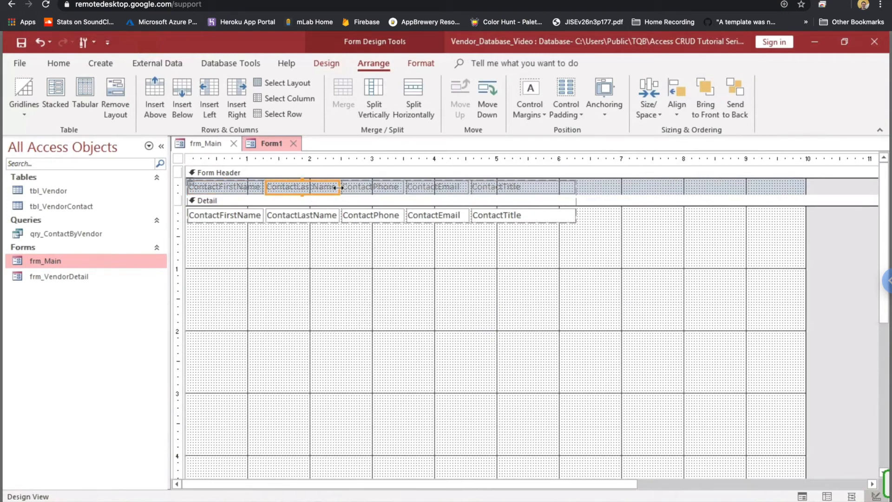
left_click_drag(338, 188, 363, 188)
left_click(339, 214)
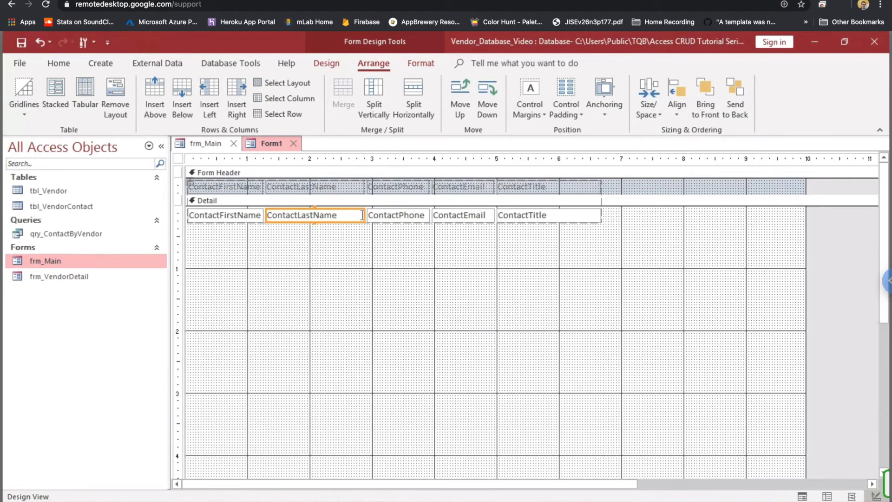
left_click_drag(362, 215, 403, 217)
left_click(465, 217)
left_click(523, 214)
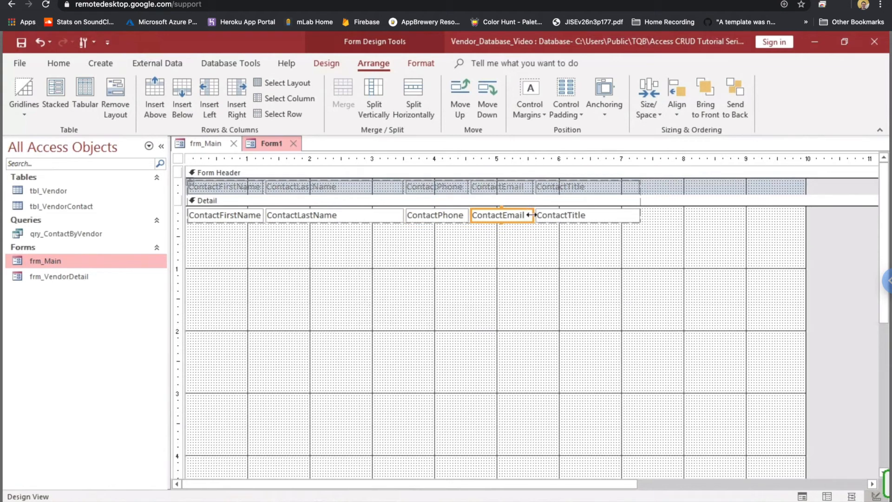
left_click_drag(530, 215, 560, 218)
left_click(624, 215)
left_click(661, 215)
left_click_drag(666, 214, 695, 219)
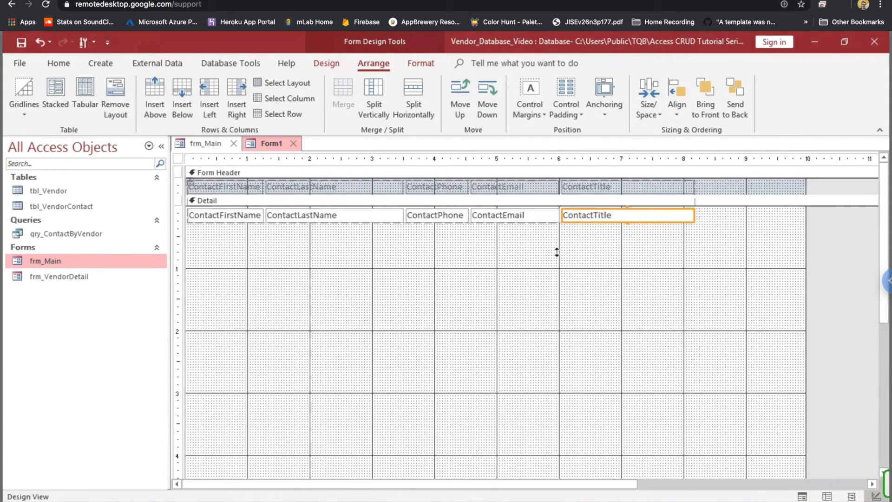
- Shrink the Detail section up to just below the single field row
left_click_drag(880, 319, 826, 412)
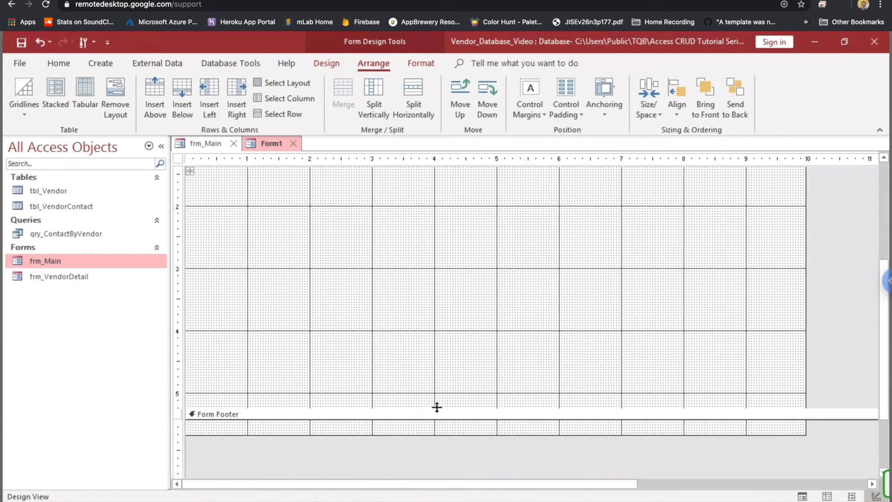
left_click_drag(437, 407, 437, 407)
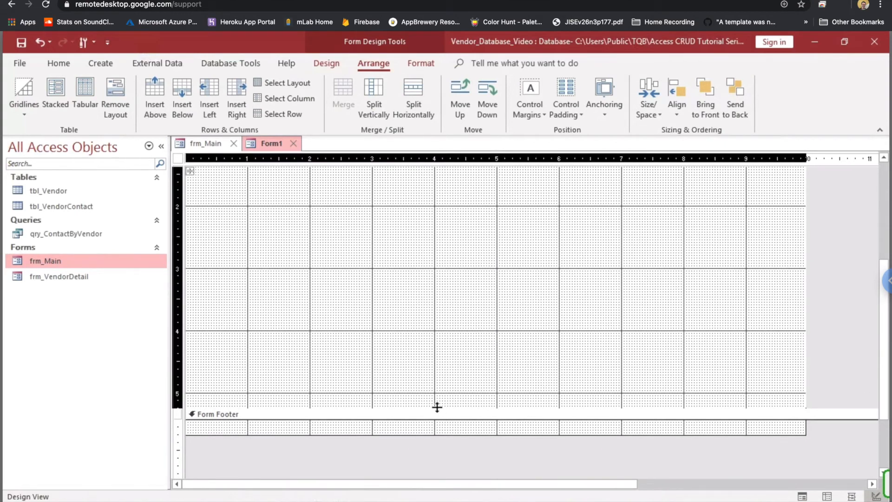
left_click_drag(437, 407, 421, 187)
key("ctrl+z")
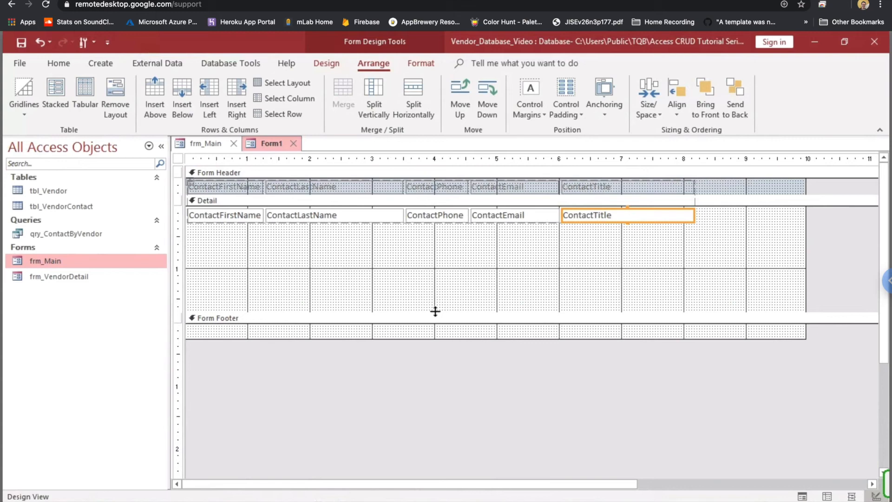
left_click_drag(434, 310, 428, 239)
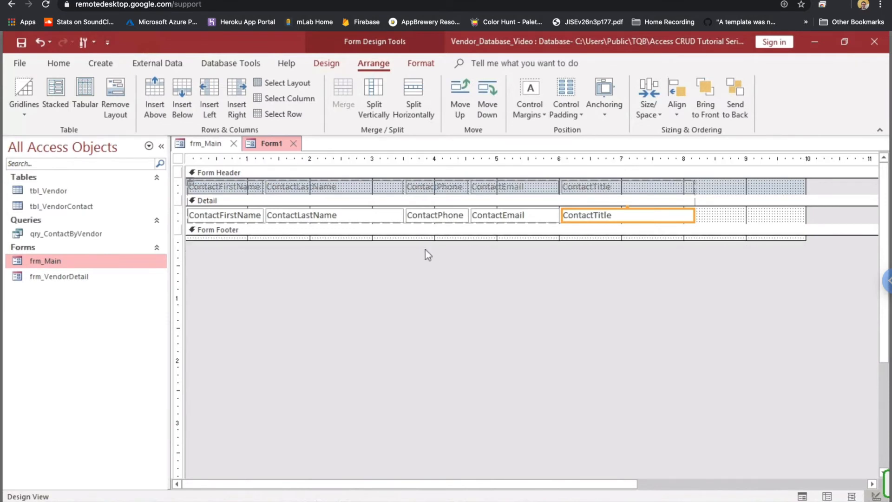
- Save Form1 under the name sfm_ContactByVendor
right_click(275, 144)
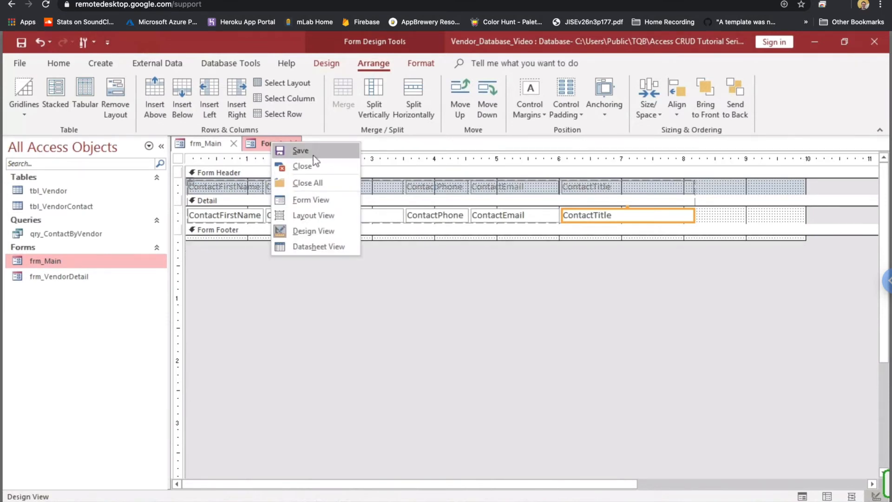
left_click(315, 156)
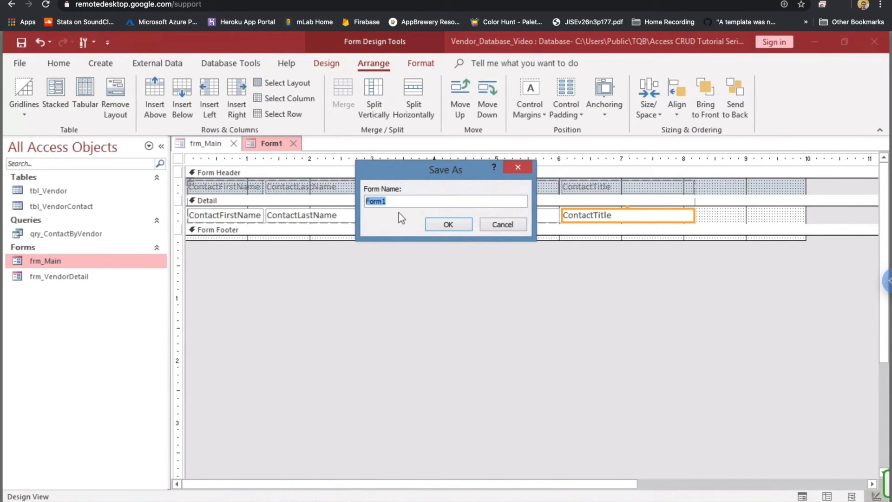
type("sfm_")
type("ContactByVend")
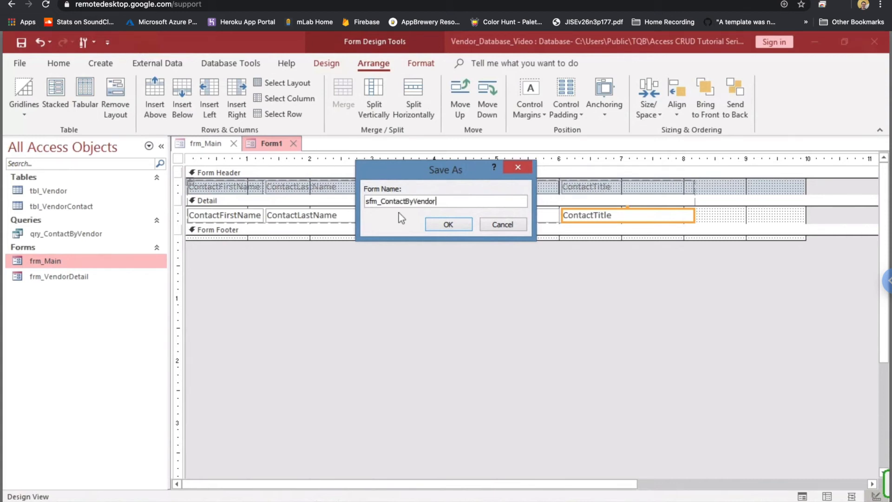
type("or")
left_click(465, 224)
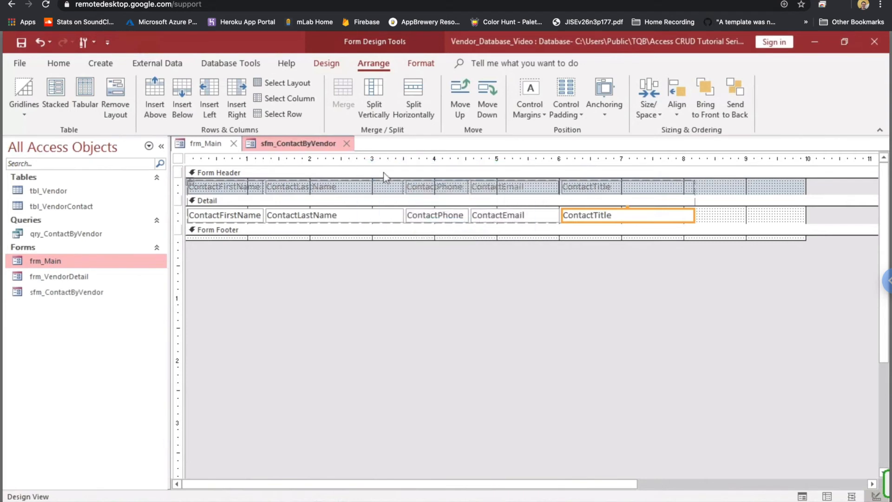
right_click(327, 148)
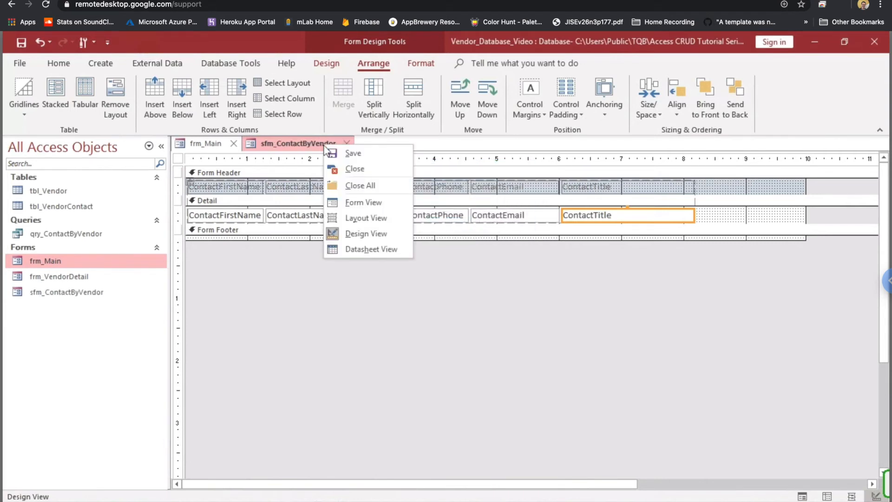
- Preview the subform's 6 contact records in Form View, then switch back to Design View
left_click(359, 205)
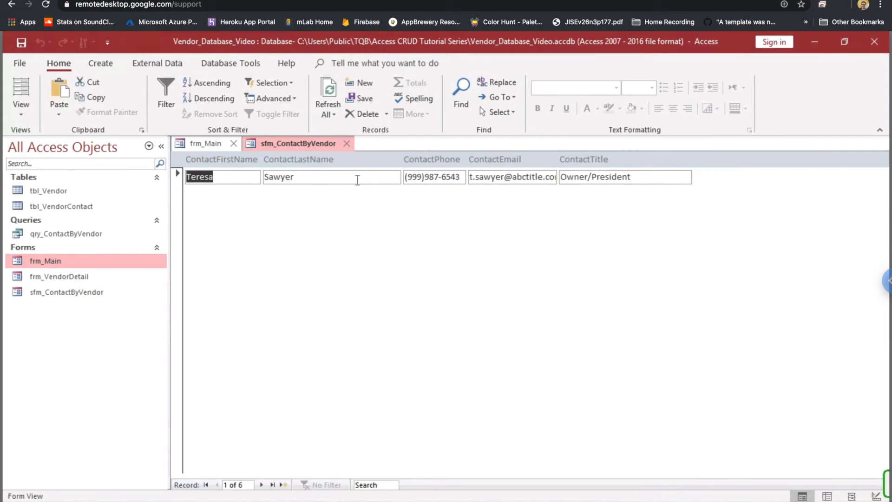
right_click(303, 140)
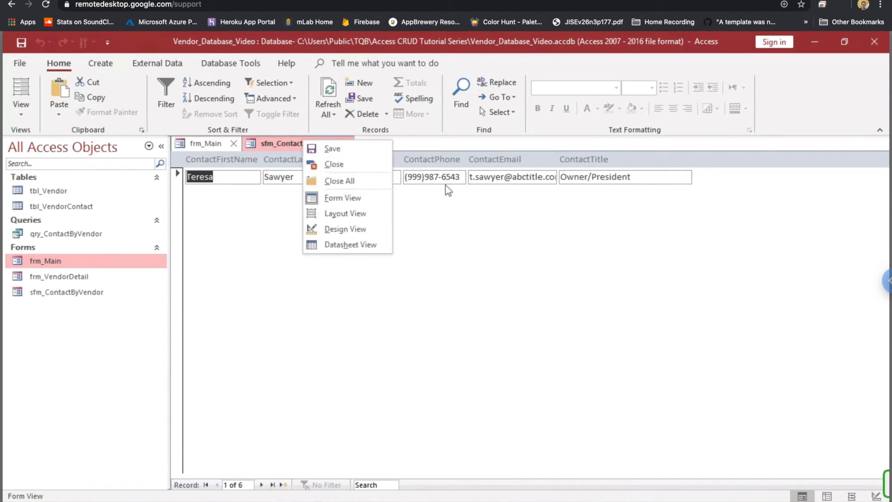
left_click(347, 229)
- Narrow the ContactLastName text box and widen the ContactEmail text box
left_click(401, 215)
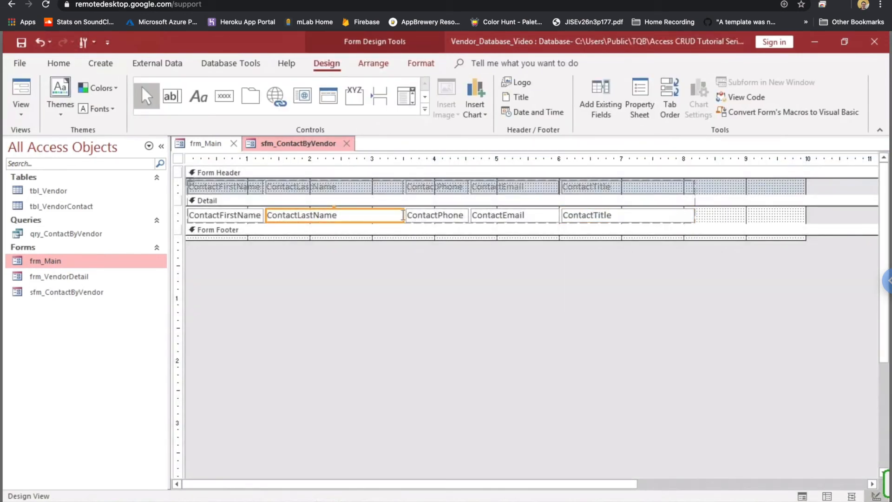
left_click_drag(400, 215, 372, 215)
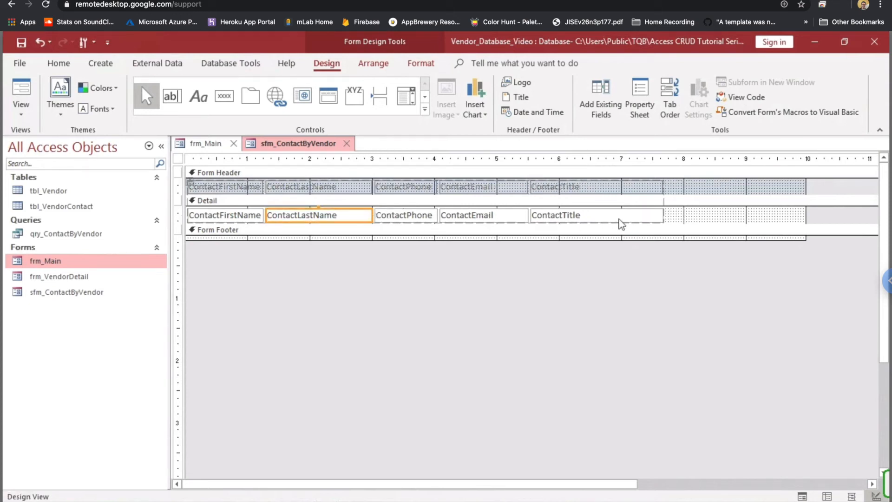
left_click(517, 218)
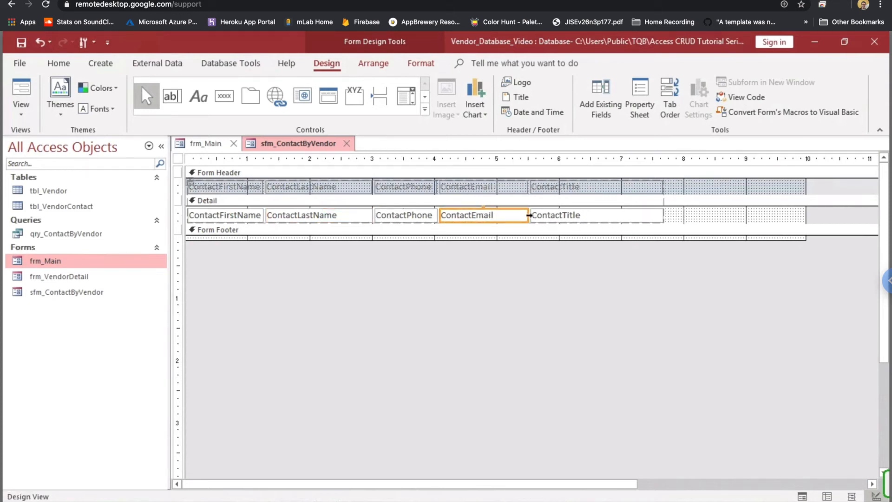
left_click_drag(527, 215, 559, 215)
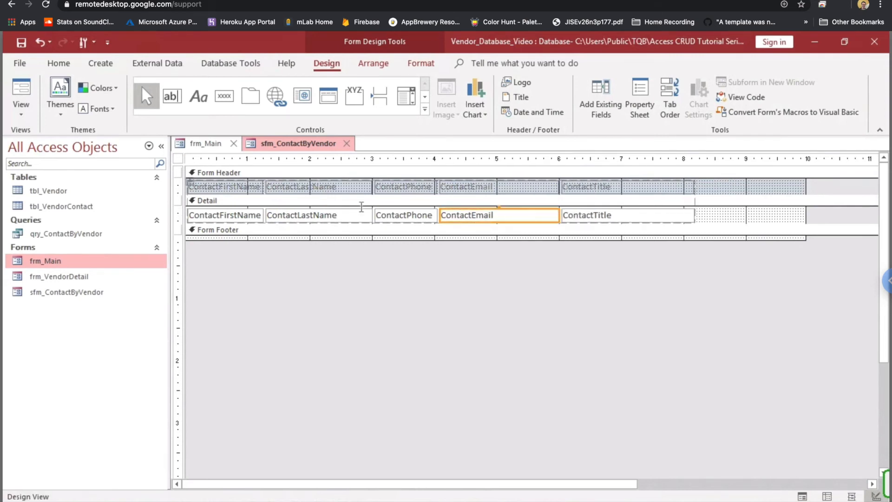
- Rename the first two headings to First Name and Last Name
left_click(250, 190)
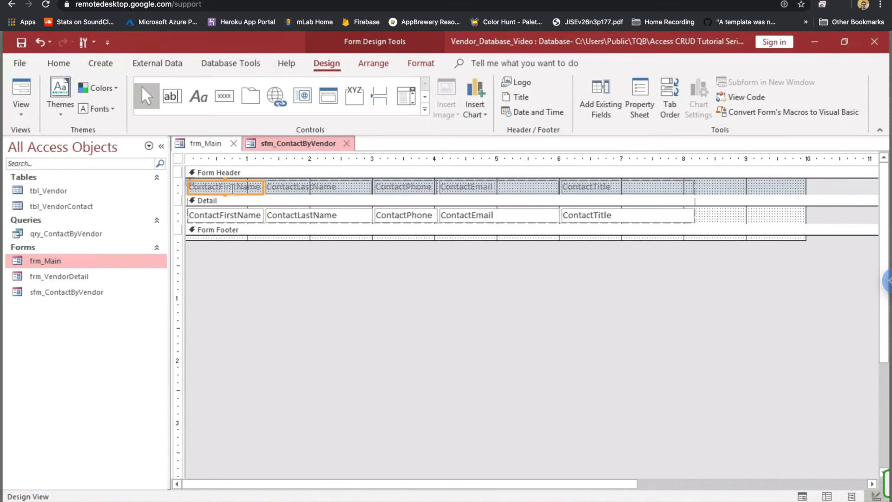
left_click(259, 189)
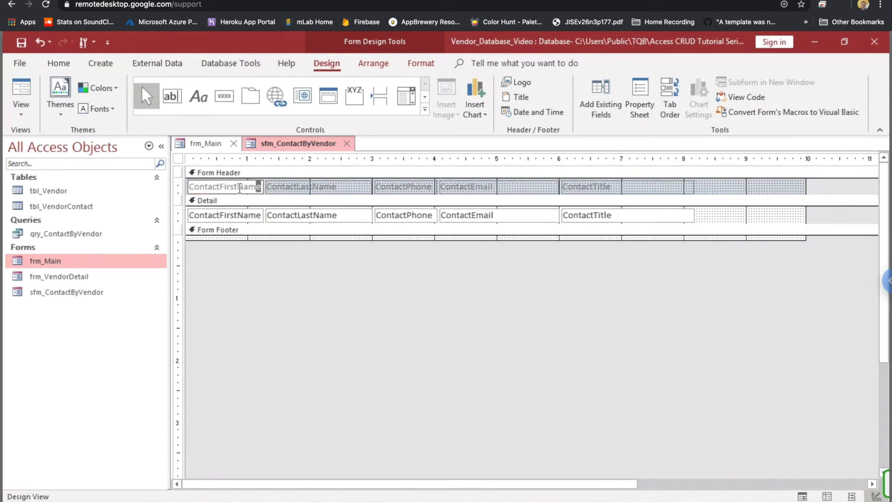
left_click(238, 187)
left_click_drag(220, 186, 154, 189)
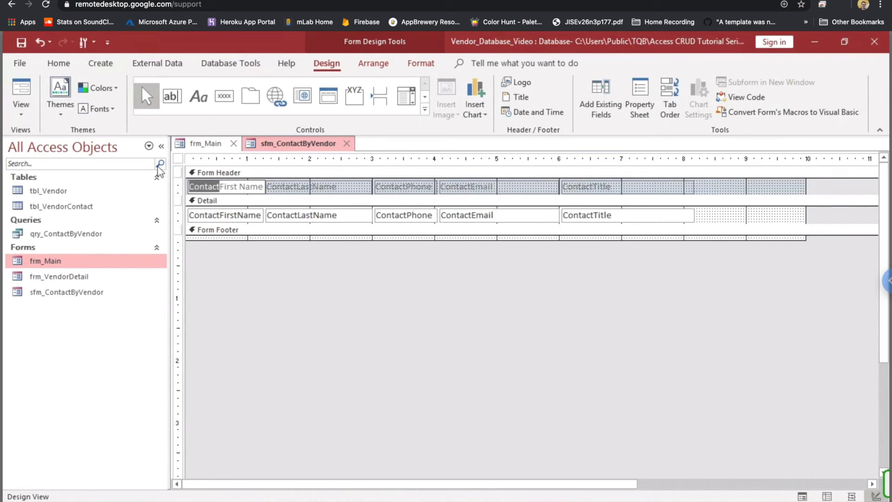
key("BackSpace")
left_click(340, 186)
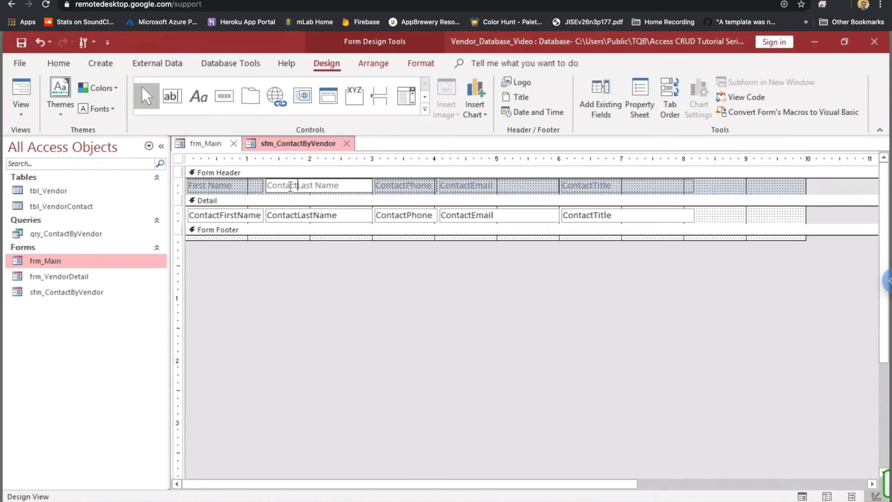
left_click_drag(298, 185, 246, 188)
key("Delete")
- Rename the phone and email headings to Phone and Email
left_click(421, 190)
left_click(420, 189)
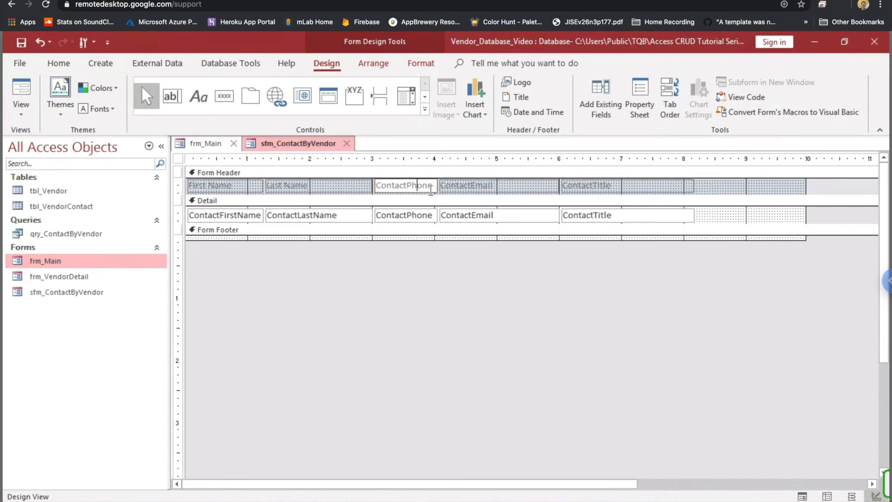
left_click_drag(408, 187, 349, 190)
left_click(396, 185)
left_click_drag(403, 185, 375, 186)
key("BackSpace")
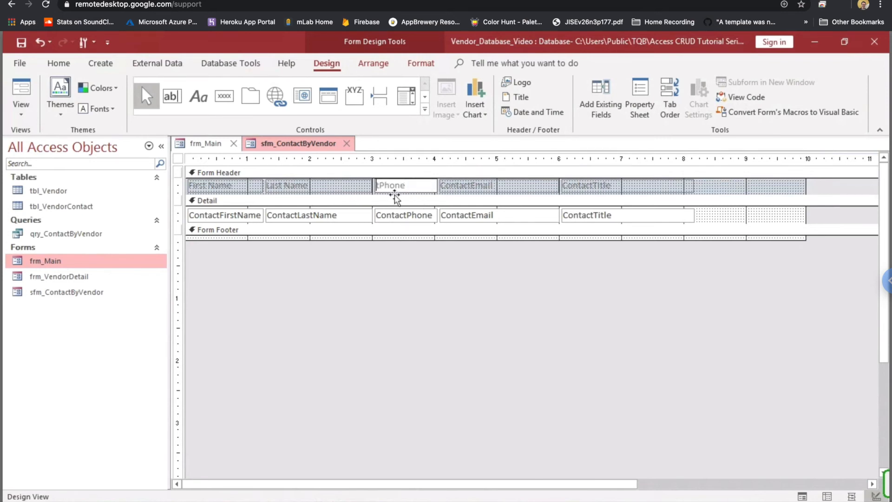
key("Delete")
left_click(481, 186)
left_click(516, 188)
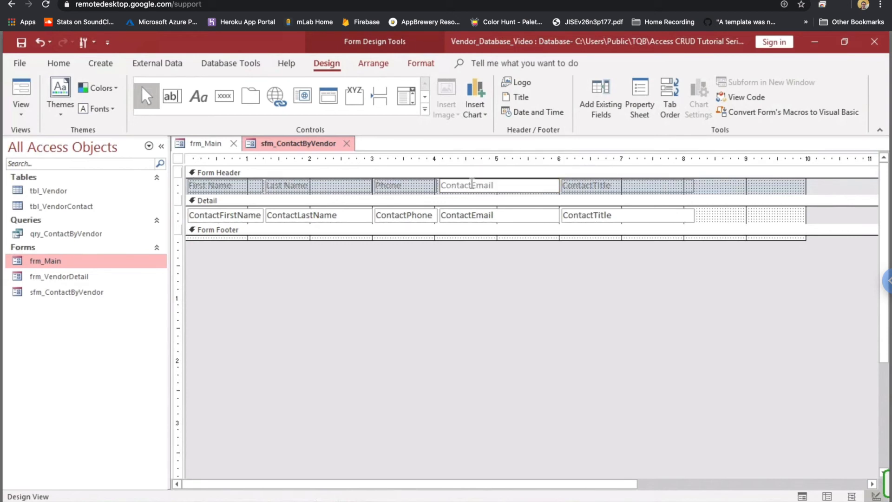
left_click_drag(472, 186, 416, 185)
key("BackSpace")
- Add a space to the title heading so it reads Contact Title
left_click(597, 187)
left_click(597, 186)
left_click(597, 194)
left_click(595, 188)
left_click(595, 186)
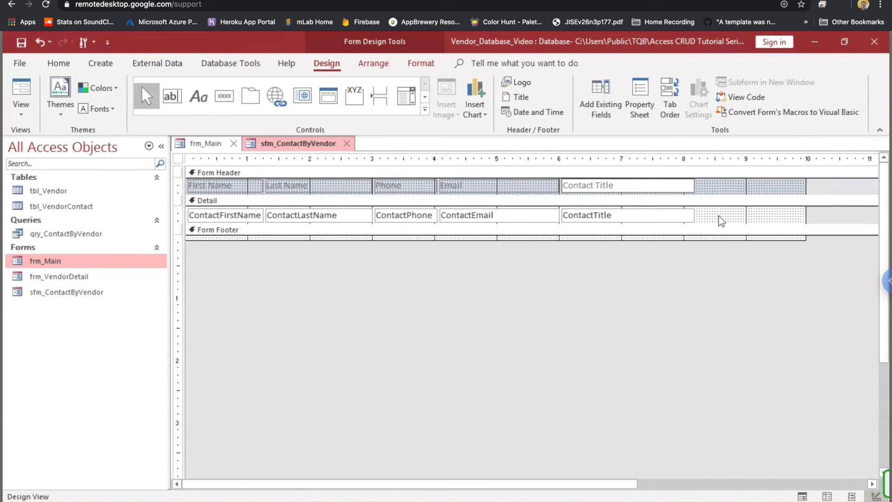
left_click(721, 219)
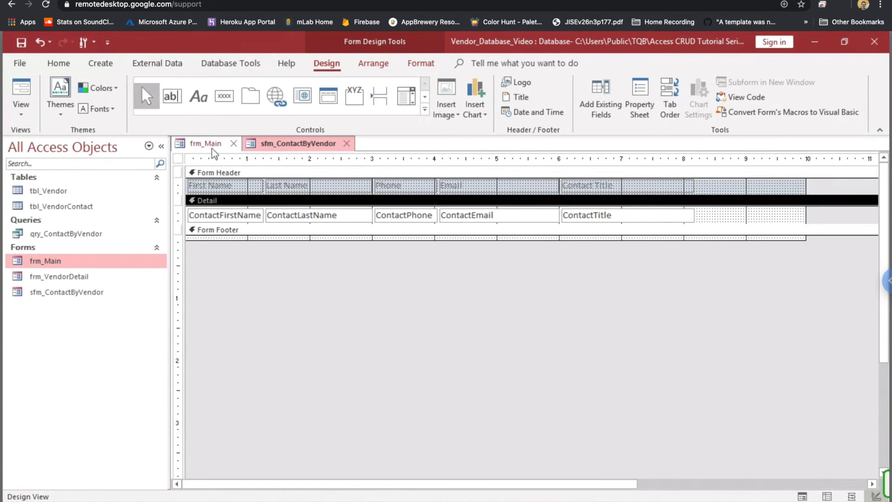
- Check the renamed headings on a live record in Form View, then return to Design View
right_click(272, 147)
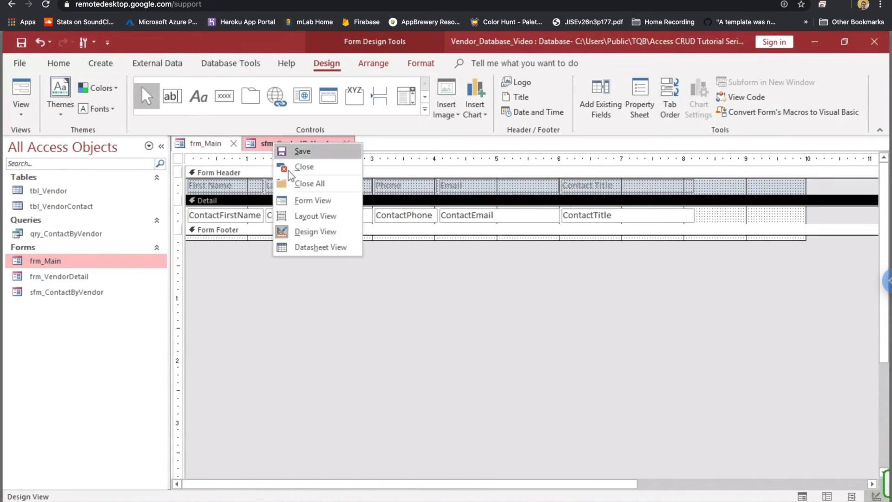
left_click(309, 205)
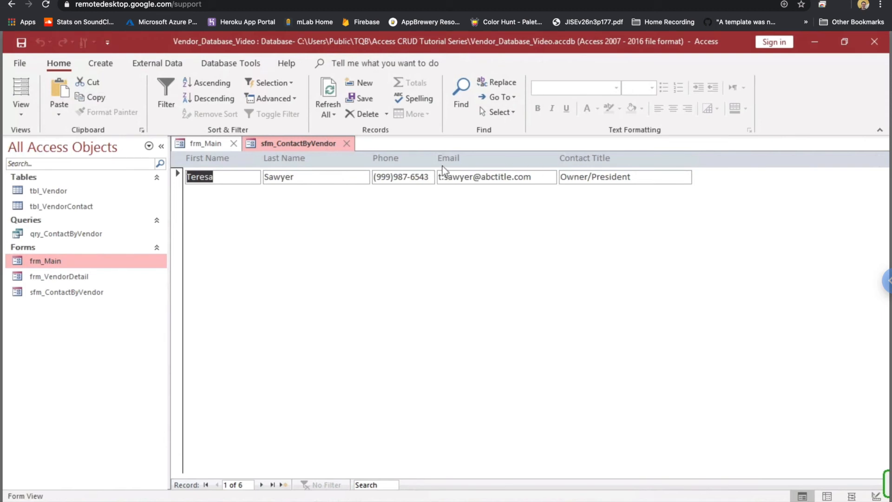
right_click(273, 143)
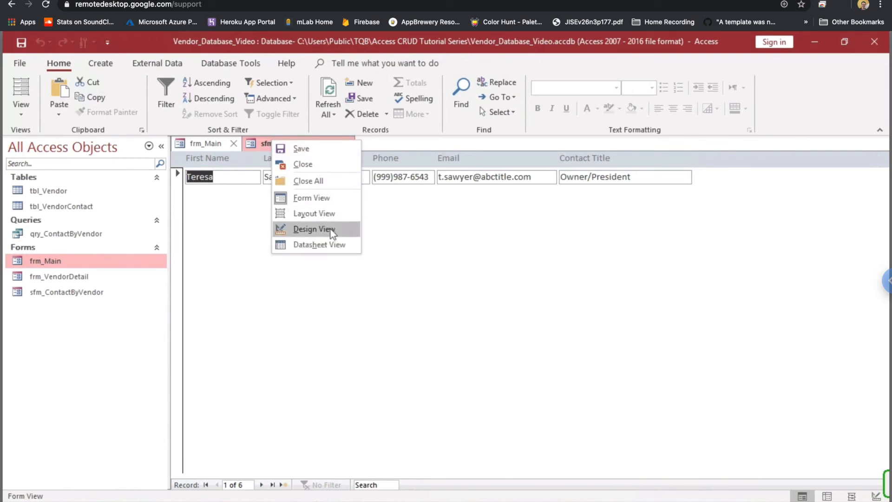
left_click(316, 230)
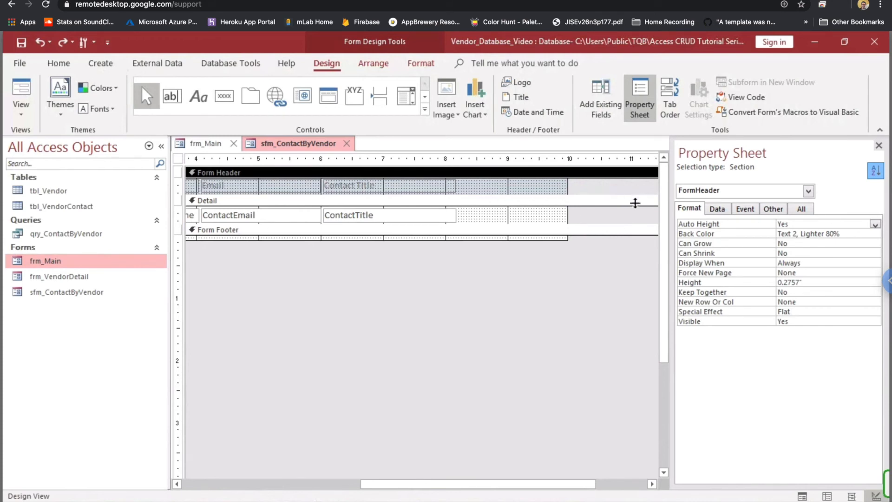
- Set the FormHeader Back Color to Text 2, Darker 25%
left_click(874, 235)
left_click(865, 235)
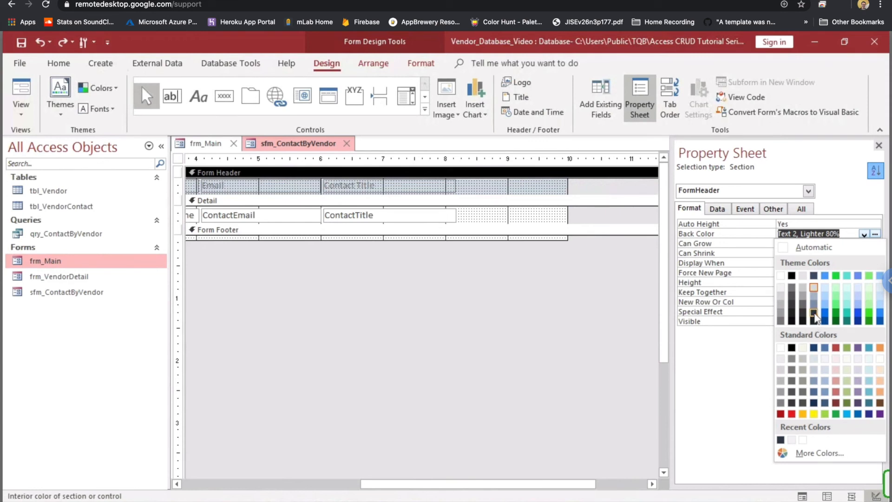
left_click(814, 313)
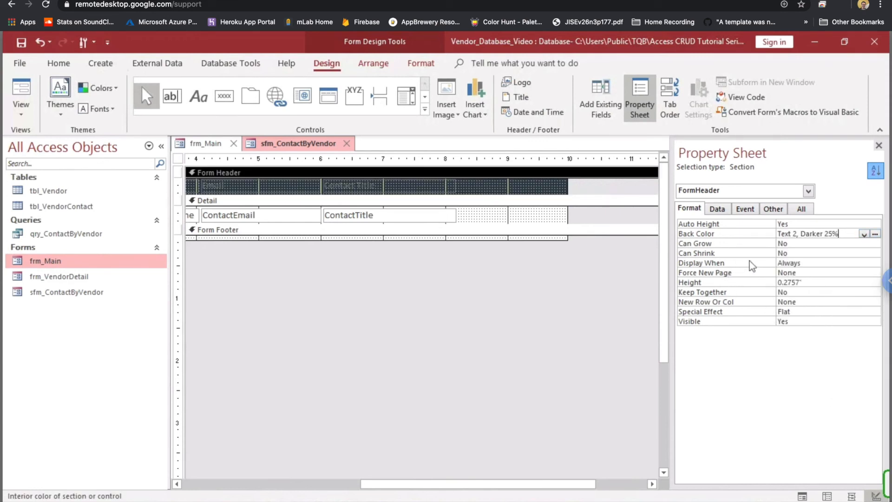
- Select all five header labels: Contact Title, Email, Phone, Last Name and First Name
left_click(360, 186)
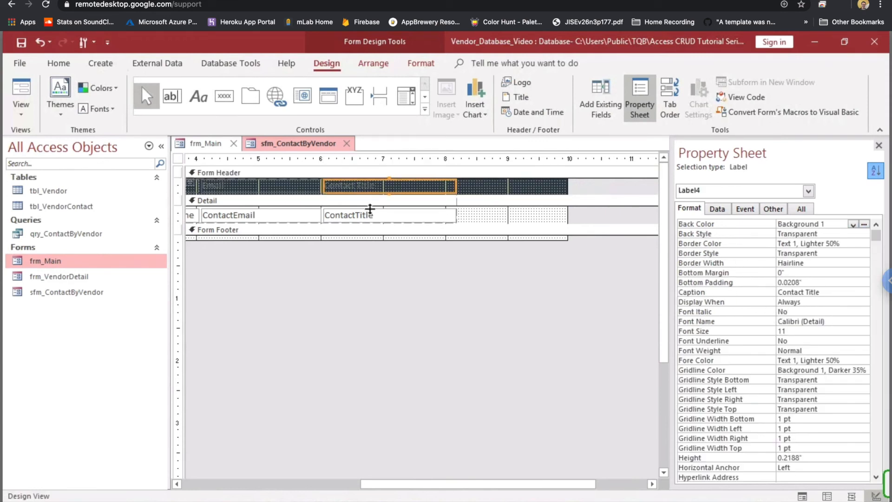
left_click_drag(397, 485, 184, 497)
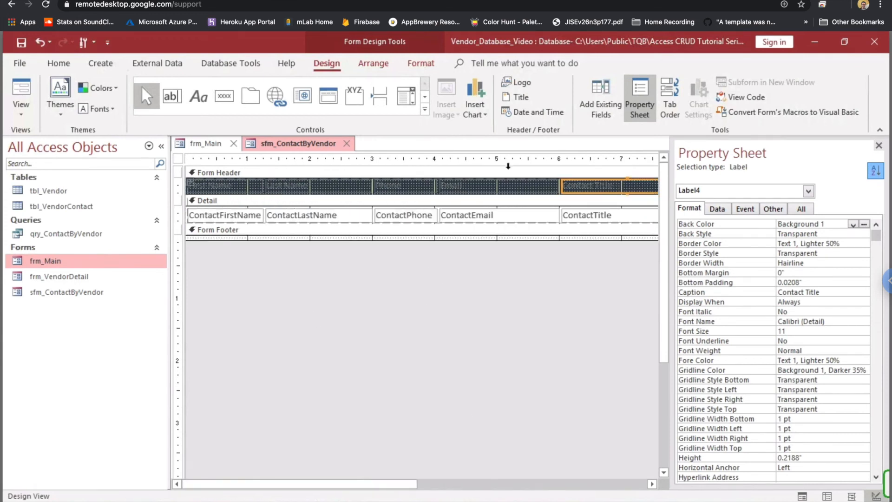
left_click(499, 190, "shift")
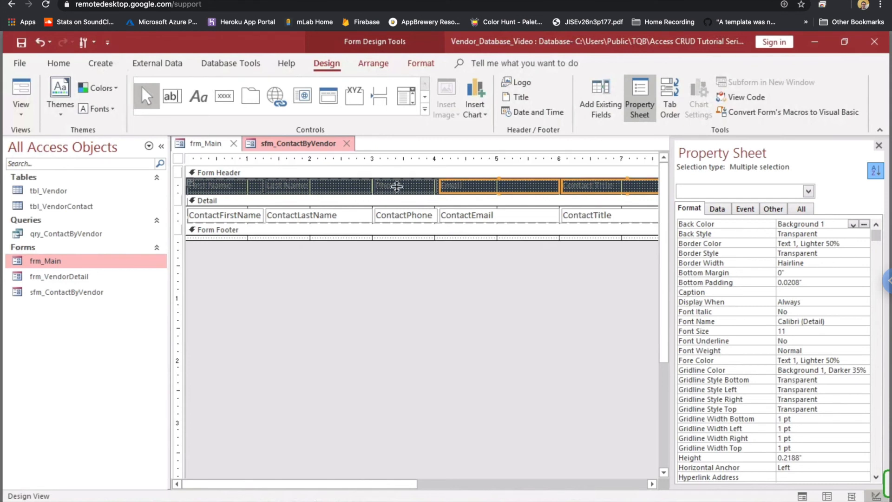
left_click(411, 192, "shift")
left_click(330, 191, "shift")
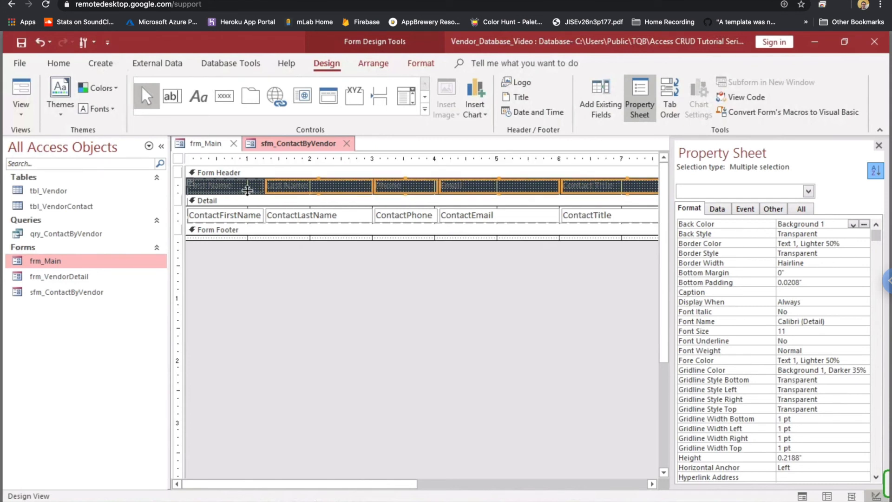
left_click(246, 194, "shift")
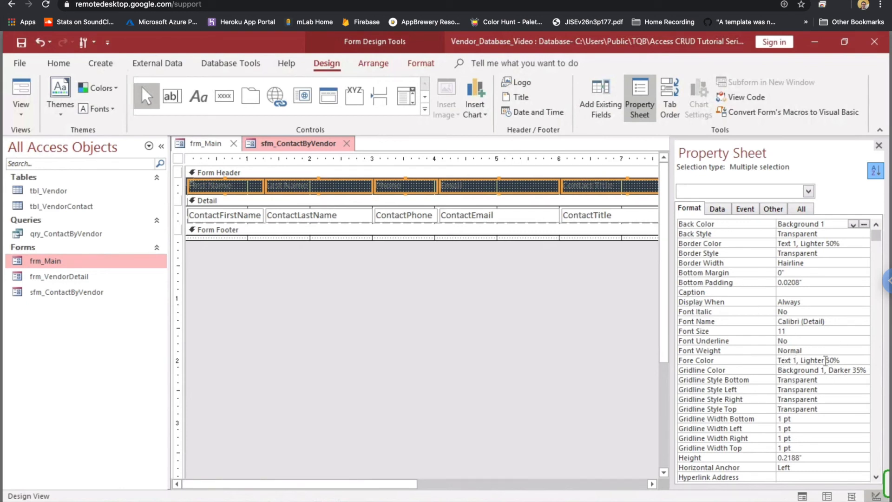
- Give the header labels a light text colour and the Segoe UI font
left_click(865, 361)
left_click(864, 361)
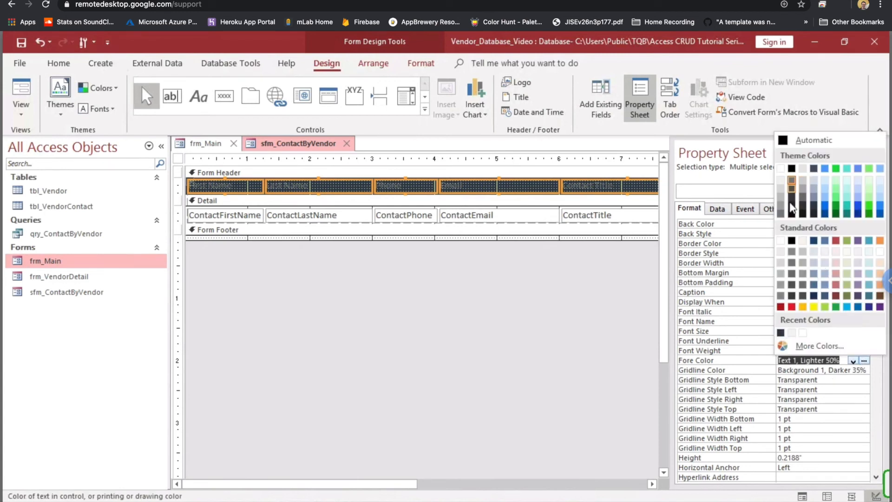
left_click(781, 182)
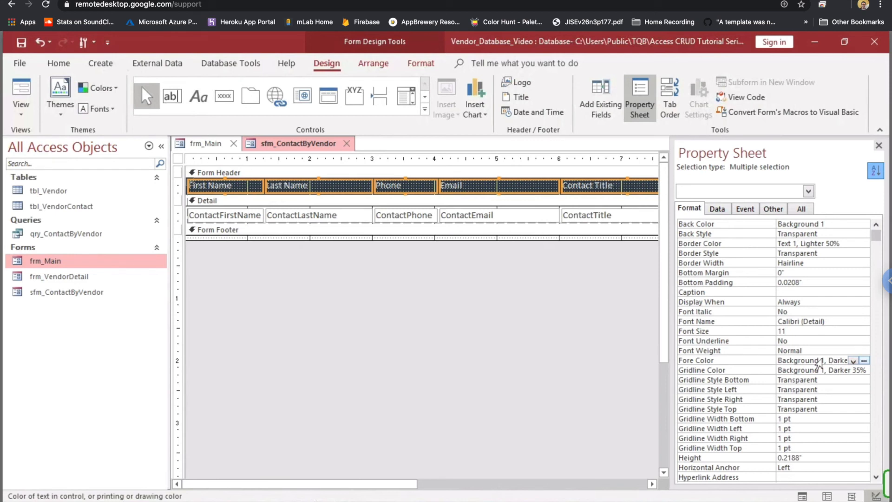
left_click(832, 323)
left_click_drag(832, 323, 689, 298)
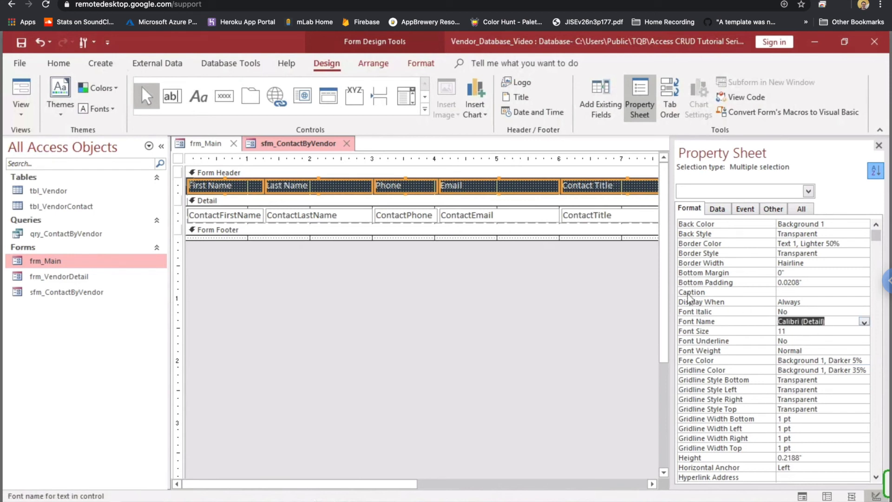
type("segoe u")
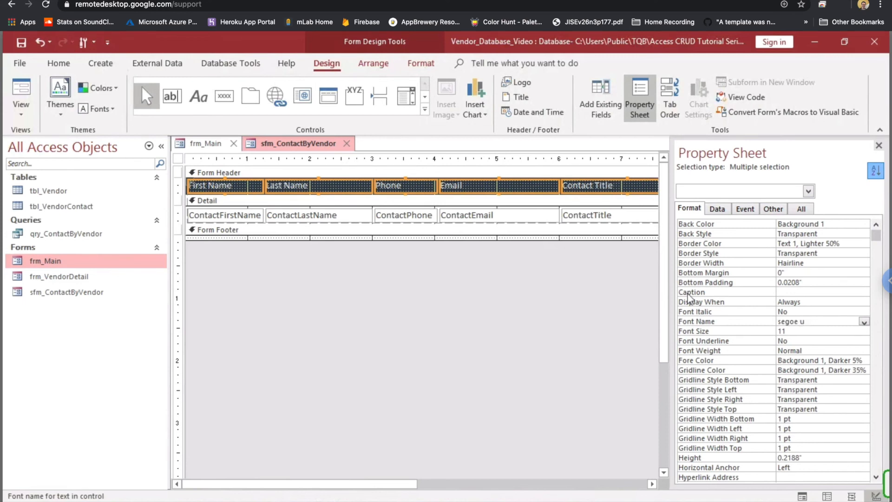
type("i")
key("Return")
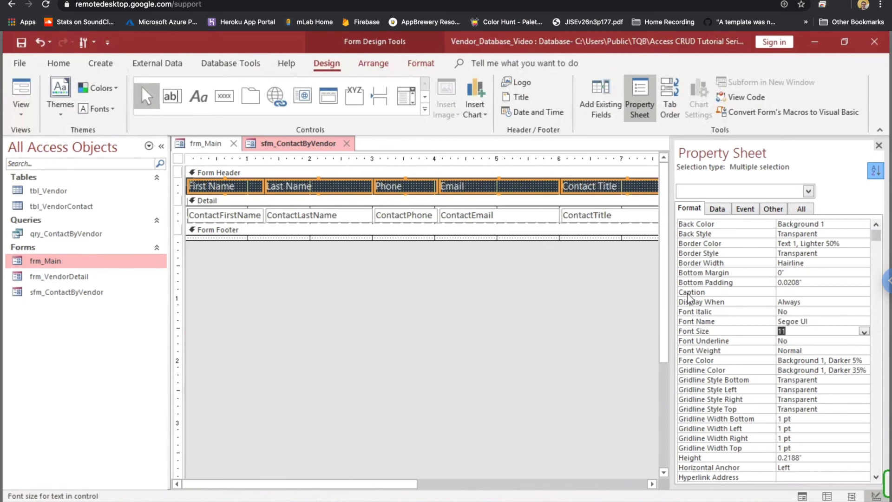
- Set all five detail text boxes to the Segoe UI font
left_click(214, 211)
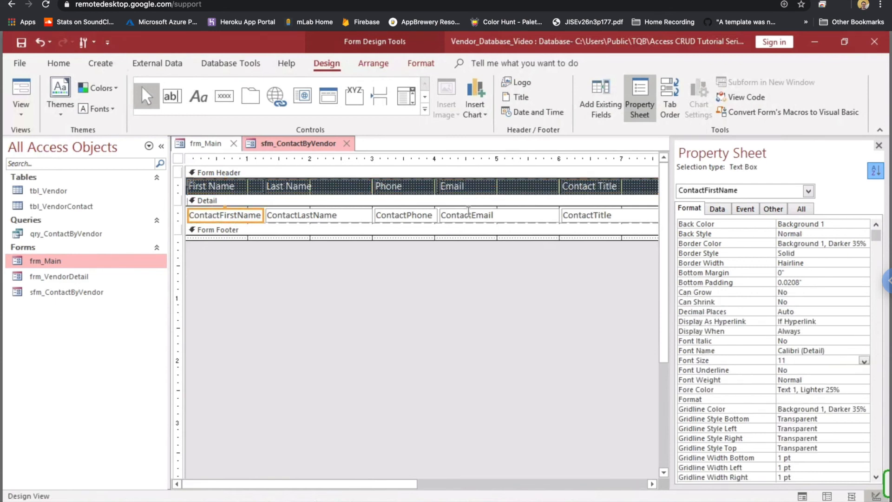
left_click(336, 218, "shift")
left_click(409, 217, "shift")
left_click(449, 218, "shift")
left_click(611, 218, "shift")
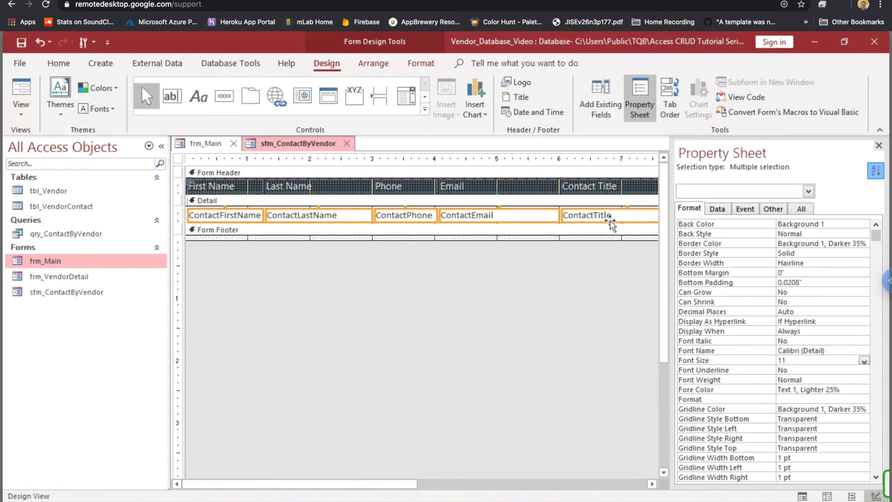
left_click(840, 350)
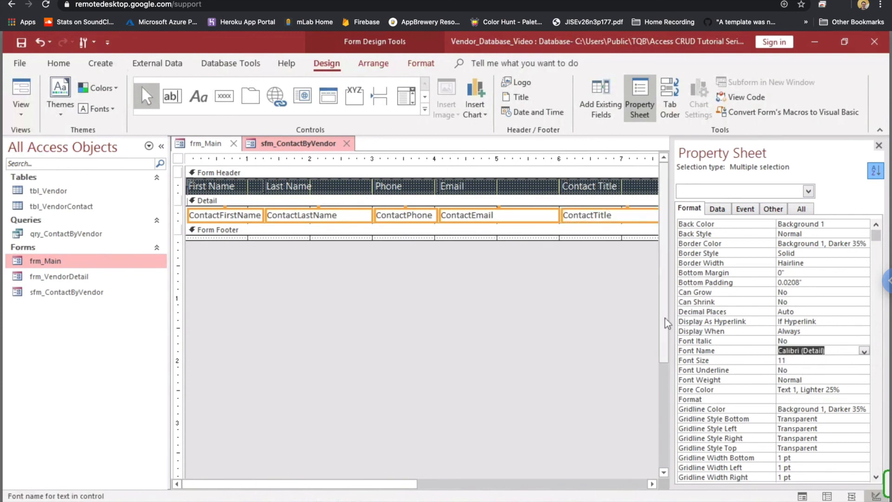
type("segoe ui")
key("Return")
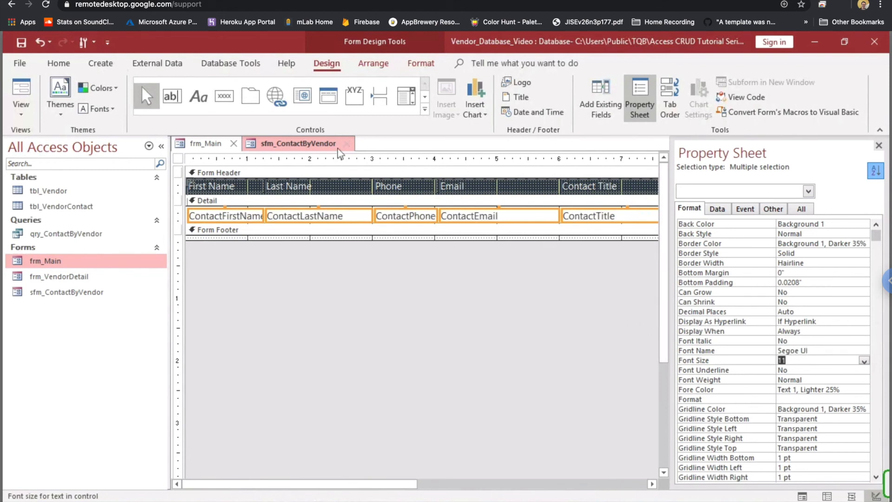
right_click(305, 144)
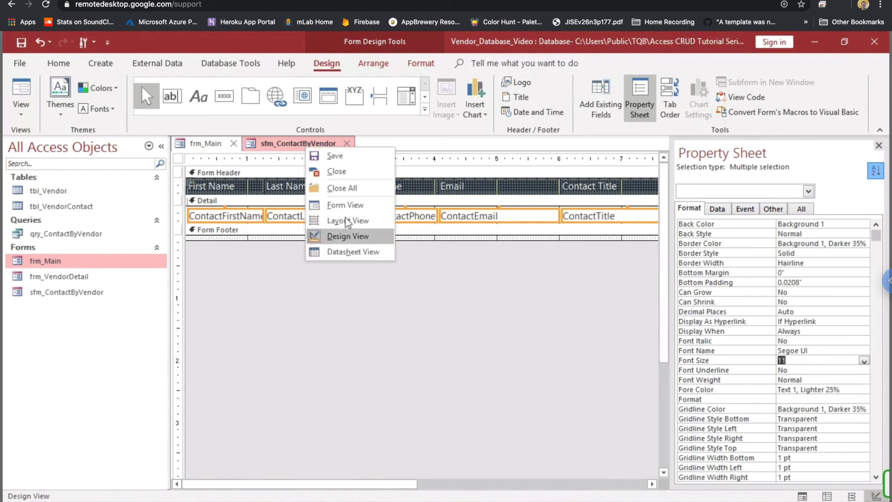
left_click(345, 205)
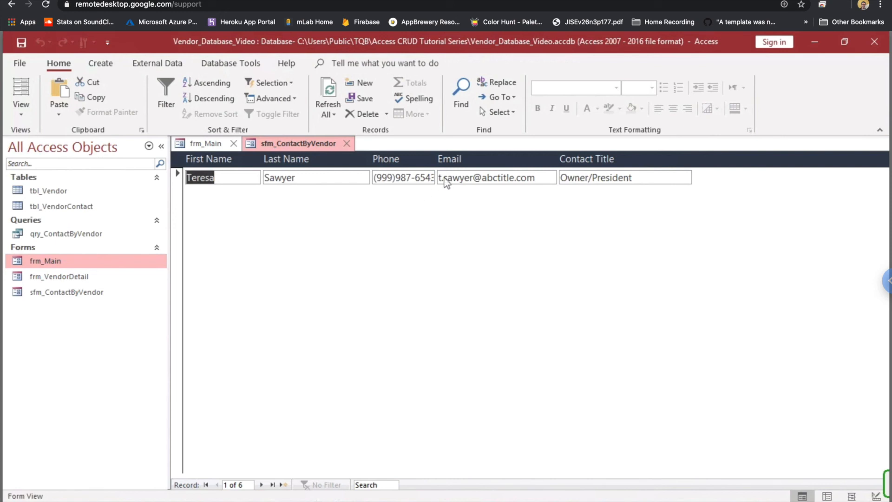
right_click(299, 144)
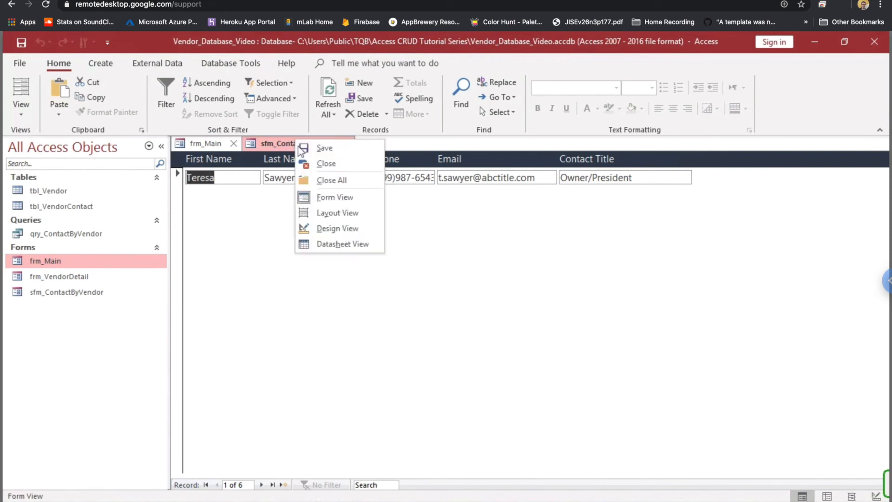
left_click(341, 230)
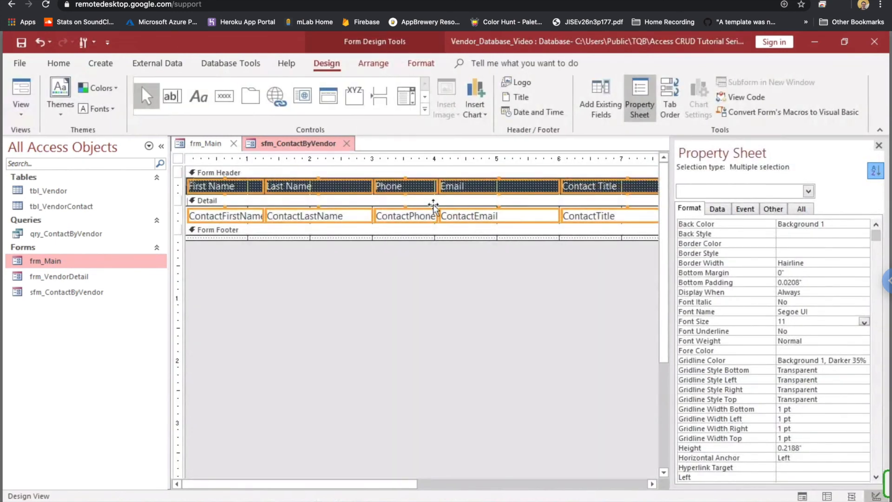
- Widen the ContactPhone text box so full phone numbers fit
left_click(421, 217)
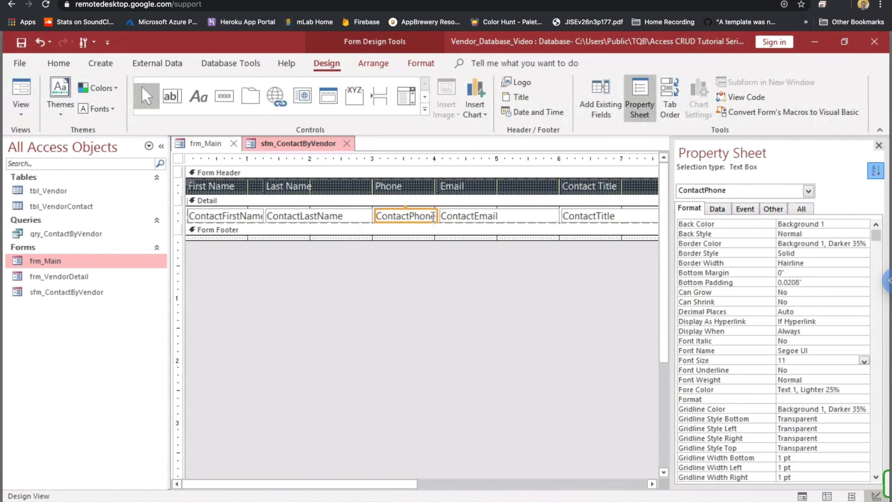
left_click(435, 216)
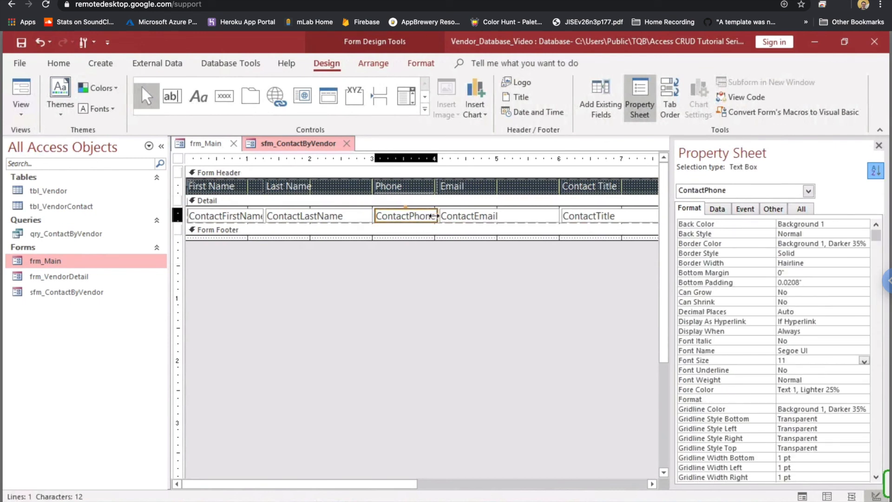
left_click_drag(447, 216, 459, 215)
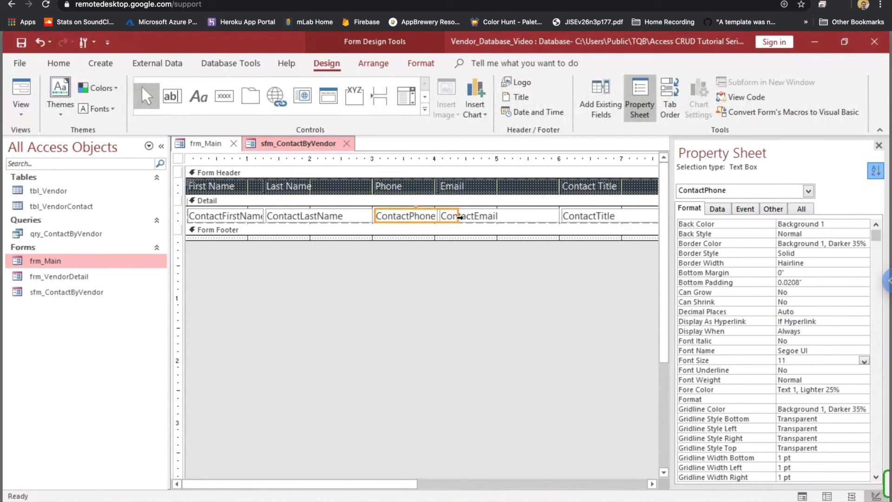
- Preview the wider phone column in Form View, then return to Design View
right_click(284, 146)
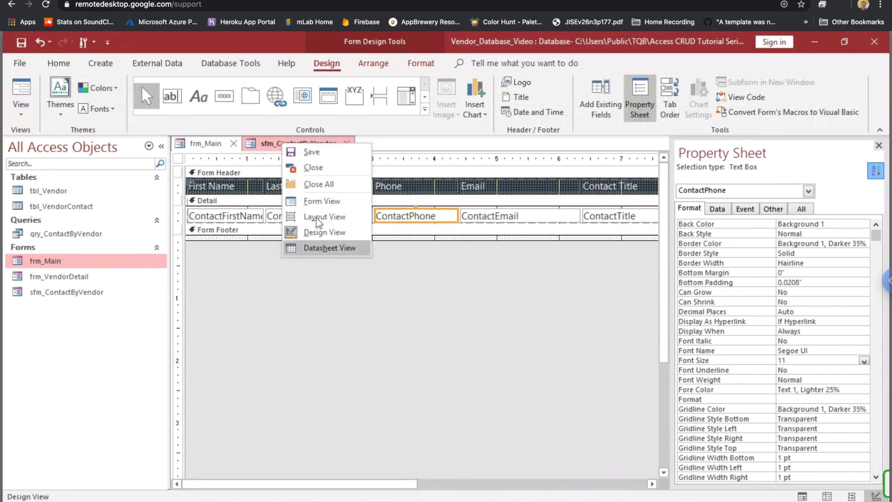
left_click(322, 200)
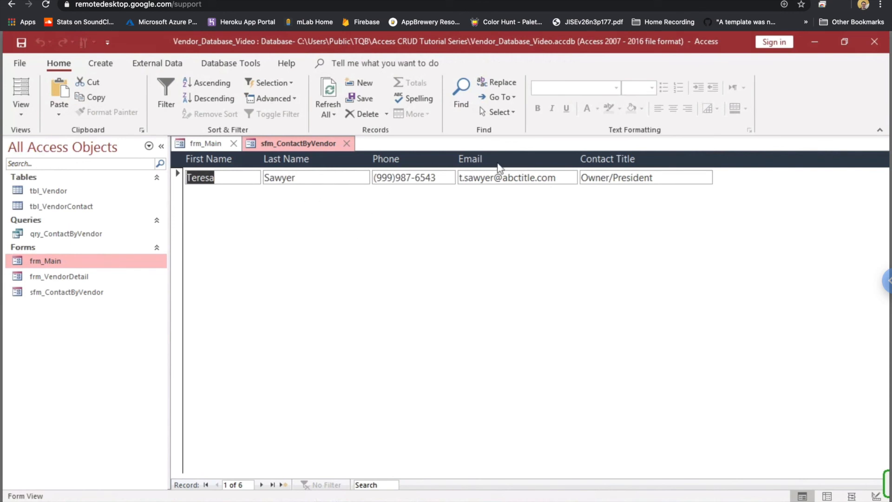
right_click(283, 145)
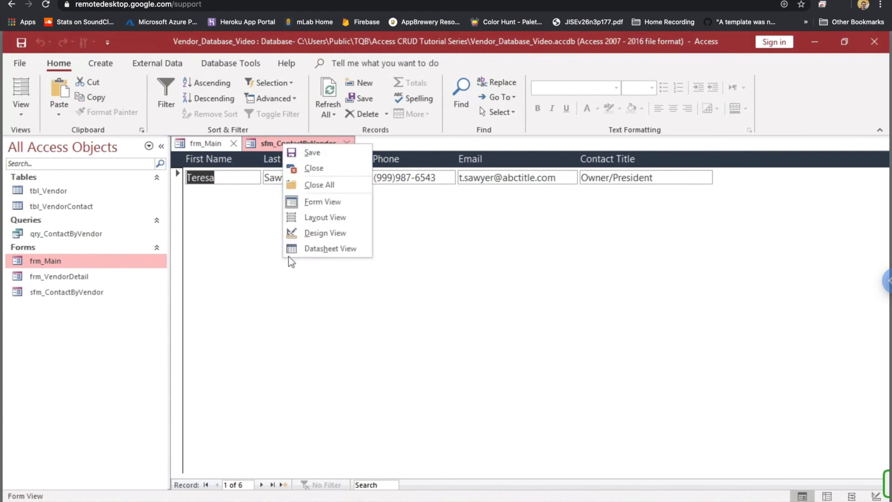
left_click(311, 233)
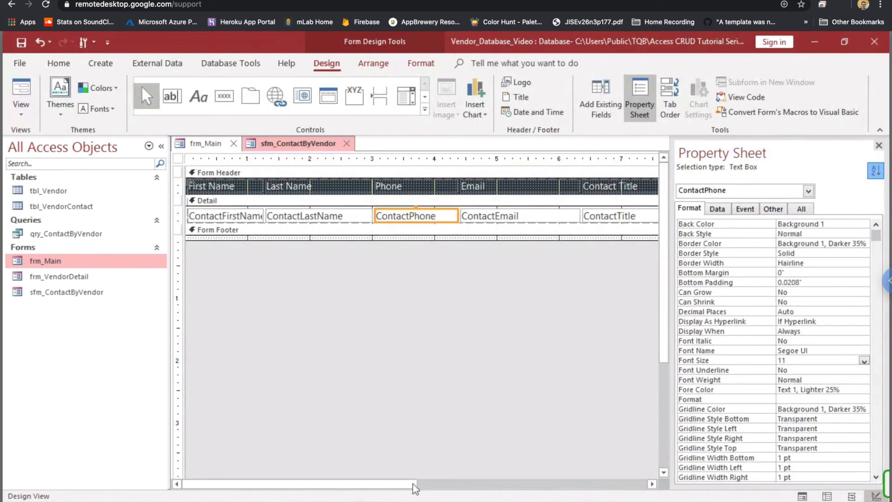
- Marquee-select the five header labels and set their Text Align to Center
left_click(879, 145)
left_click_drag(757, 188, 212, 192)
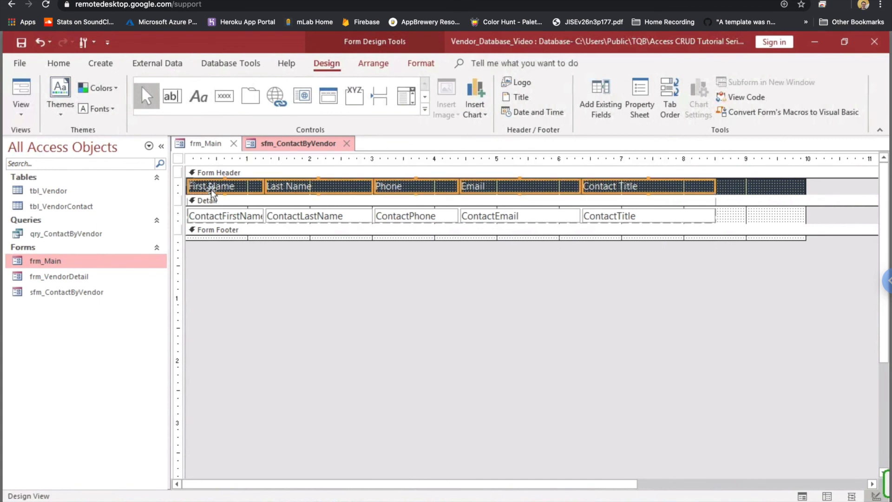
left_click(642, 107)
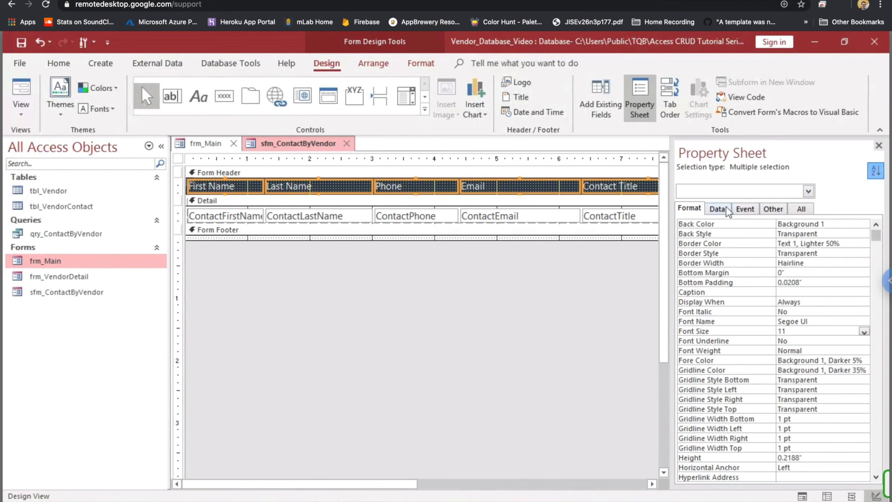
left_click_drag(878, 237, 876, 437)
left_click(819, 440)
left_click(863, 437)
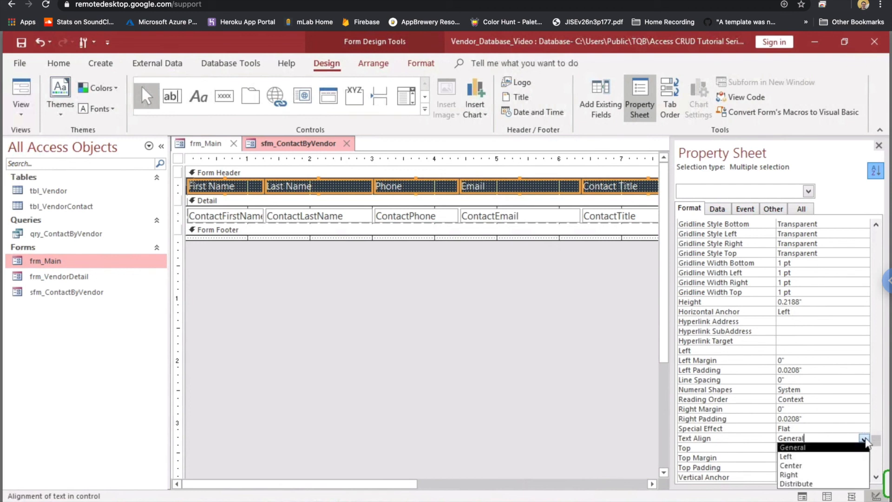
left_click(822, 466)
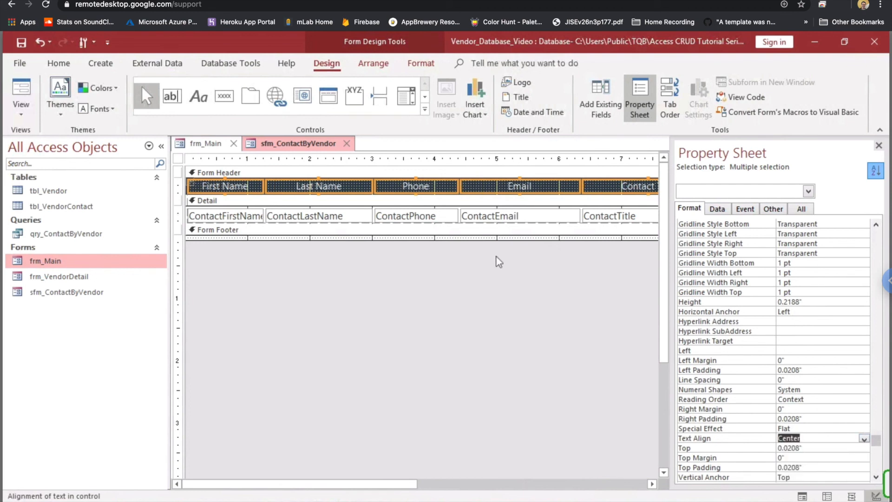
right_click(316, 147)
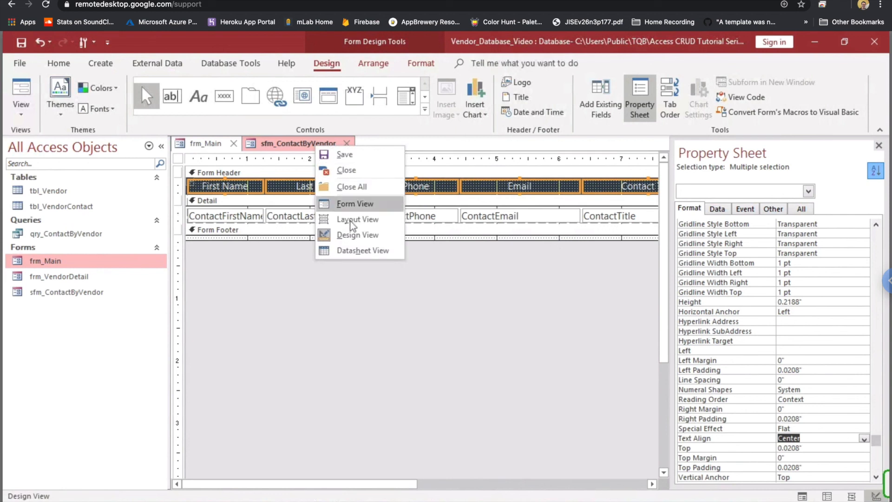
- View the centered Segoe UI headings in Form View, then save sfm_ContactByVendor
left_click(351, 206)
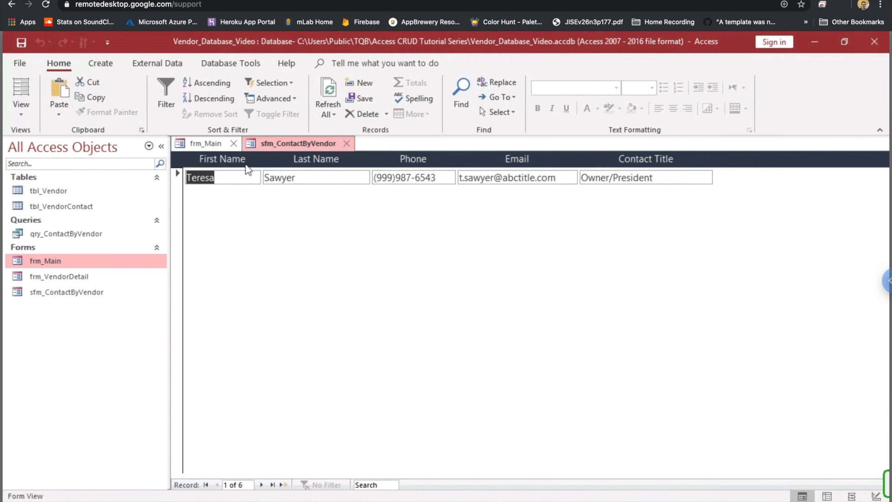
right_click(289, 144)
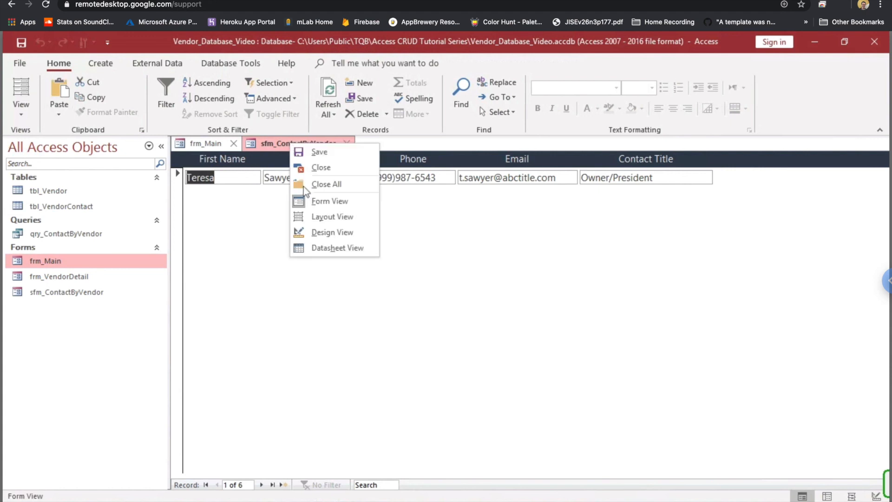
left_click(317, 154)
- Close sfm_ContactByVendor and open the vendor detail form for Tera Technologies from frm_Main
left_click(346, 143)
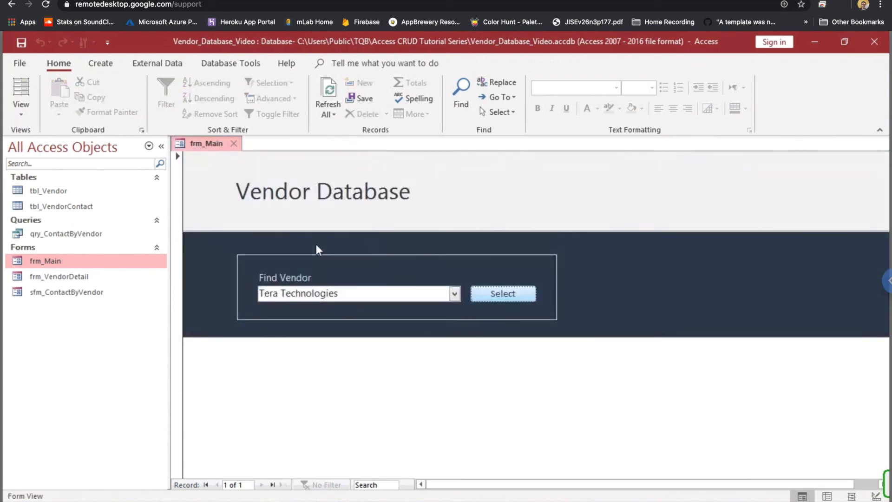
key("Return")
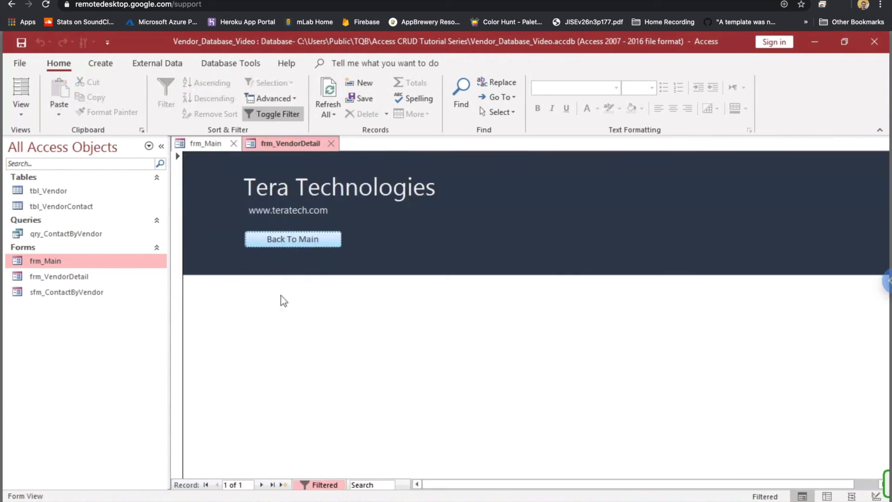